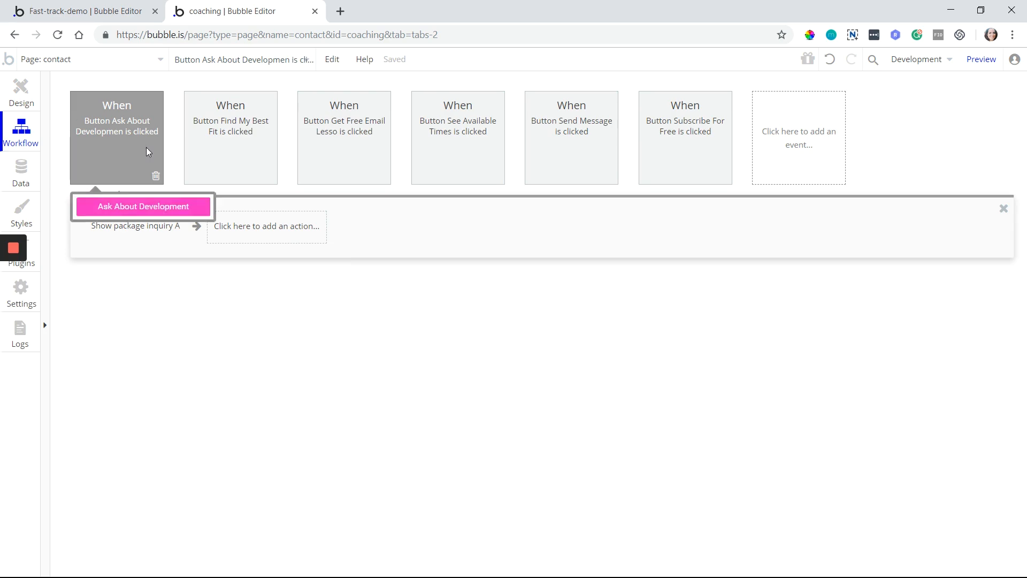
Step: Examine the contact page's design layout from the heading and resource blocks down to the contact form
mouse_move(144, 235)
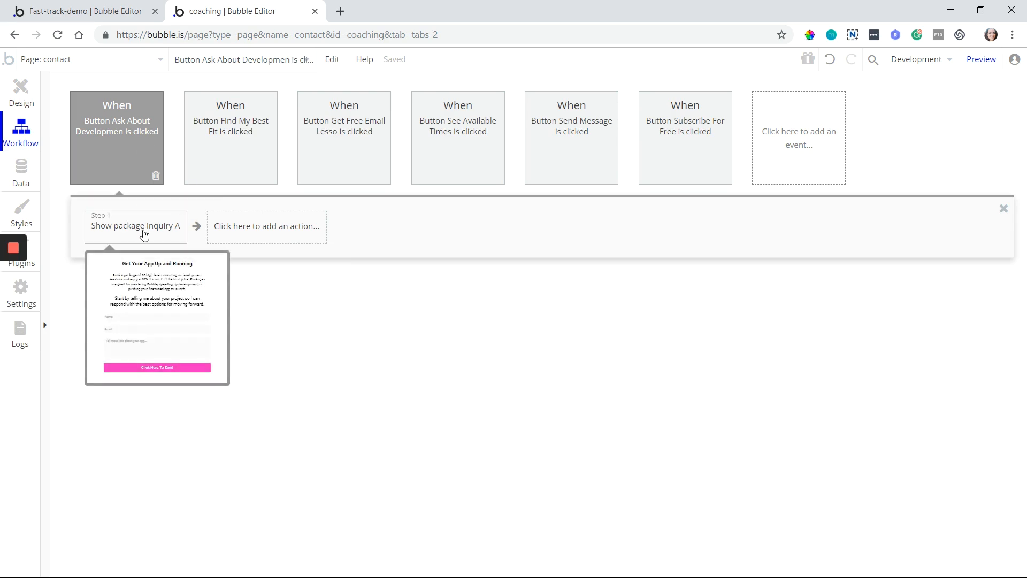
left_click(24, 102)
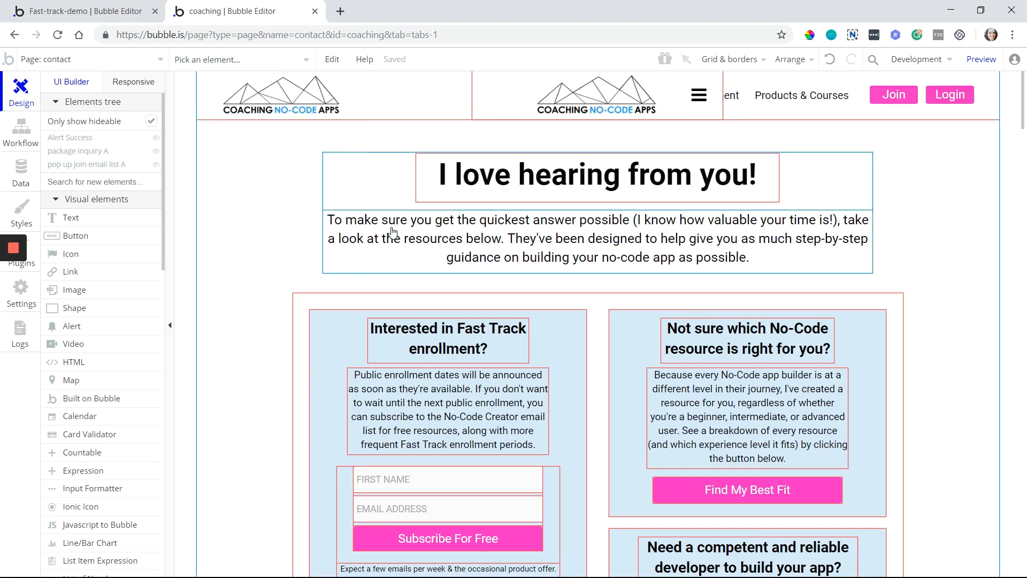
scroll(604, 236, "down", 6)
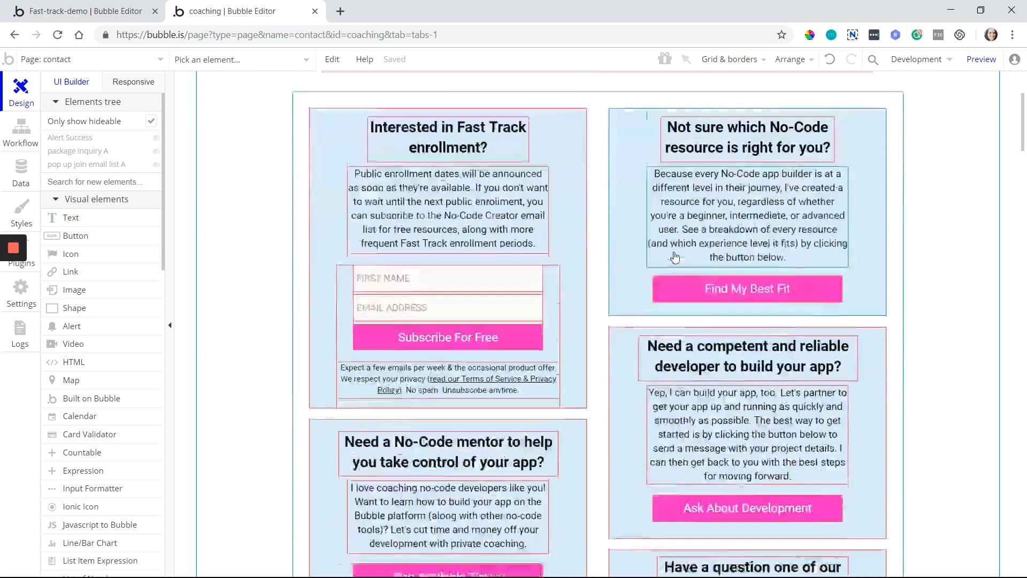
scroll(580, 338, "up", 4)
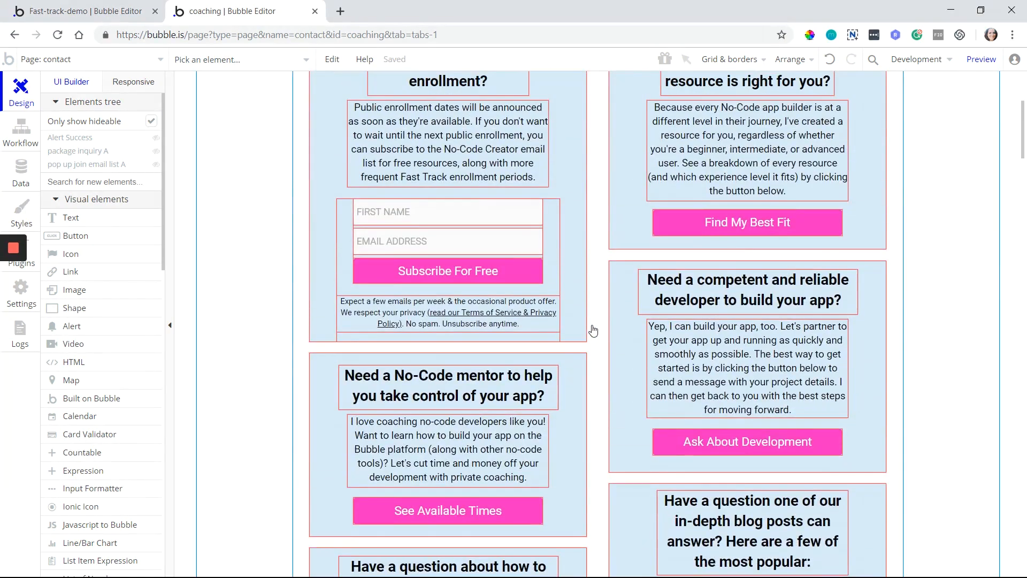
scroll(596, 329, "down", 15)
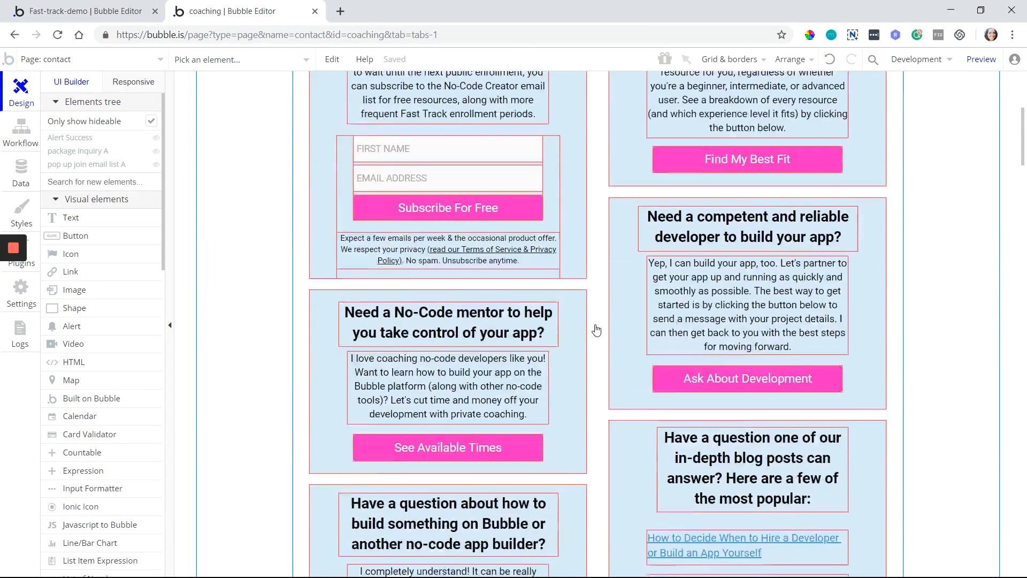
scroll(597, 331, "down", 3)
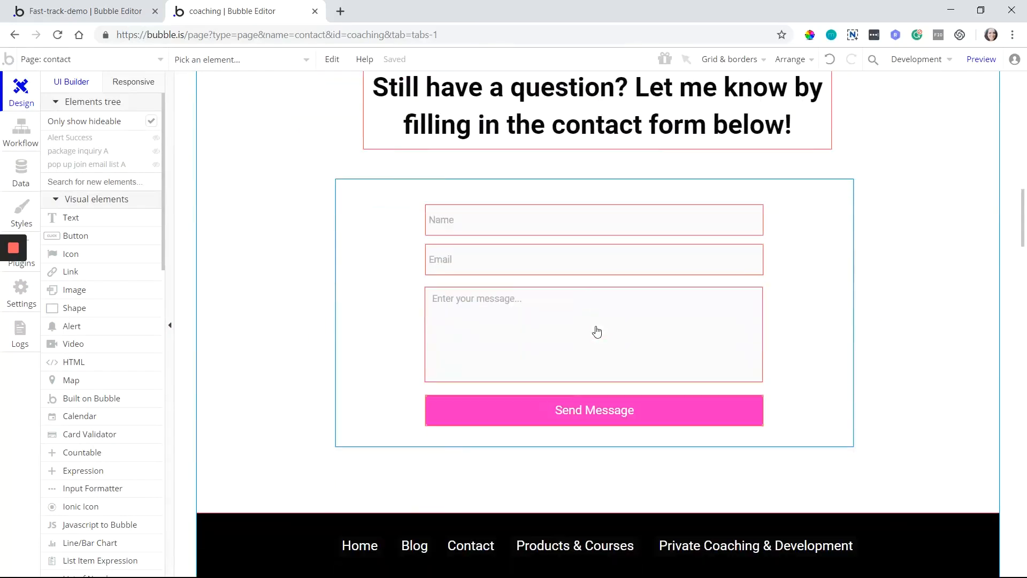
scroll(784, 267, "up", 1)
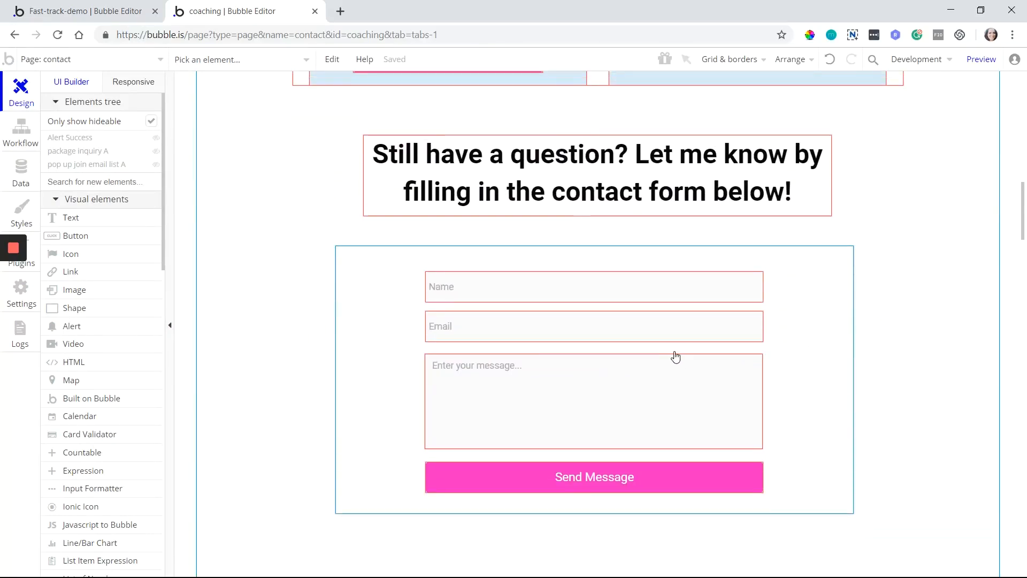
Step: Inspect the properties of the contact form's name, email and message inputs and its Send Message button
double_click(503, 288)
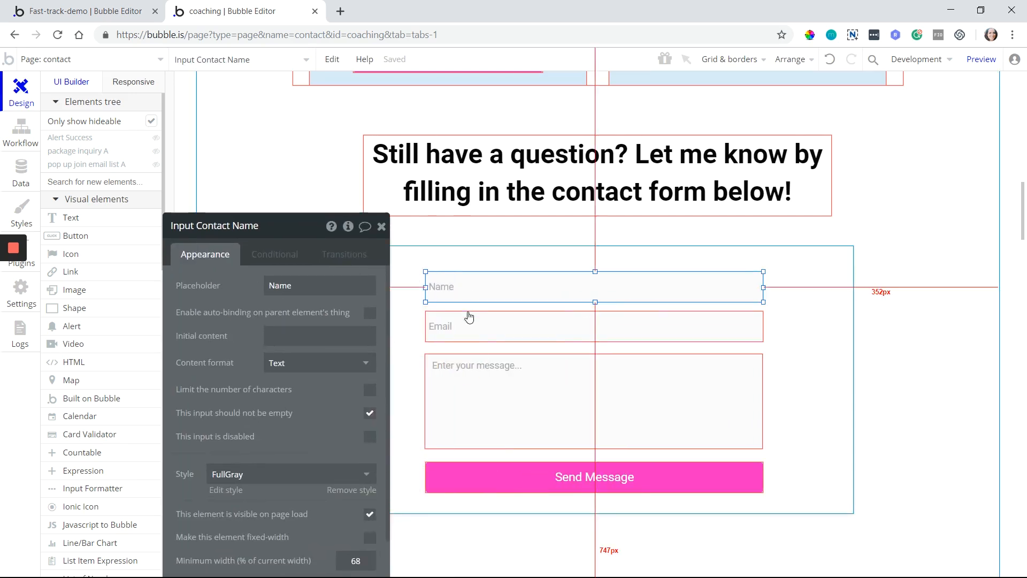
left_click(469, 334)
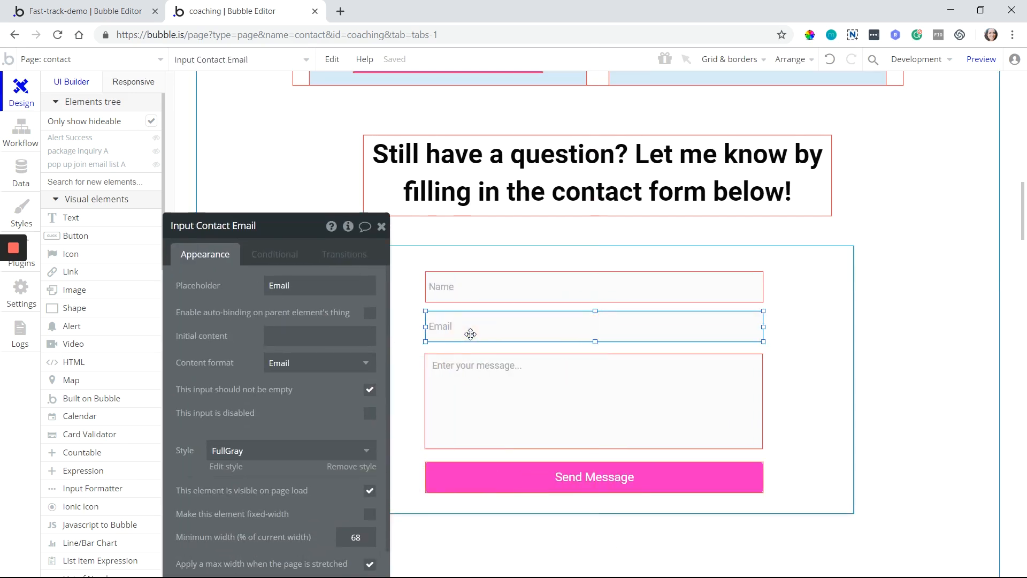
left_click(482, 382)
left_click(477, 476)
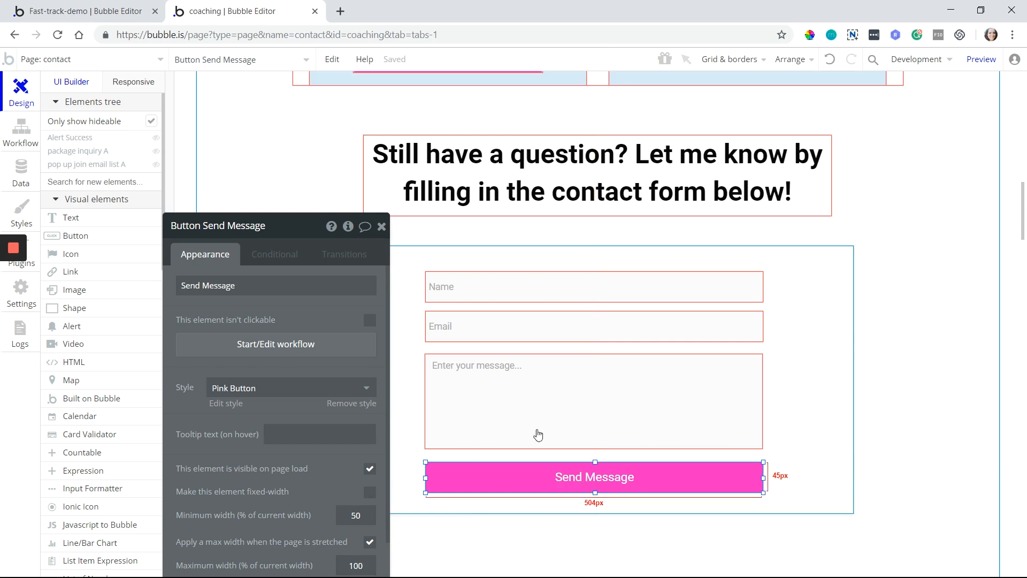
left_click(473, 298)
left_click(469, 328)
left_click(469, 376)
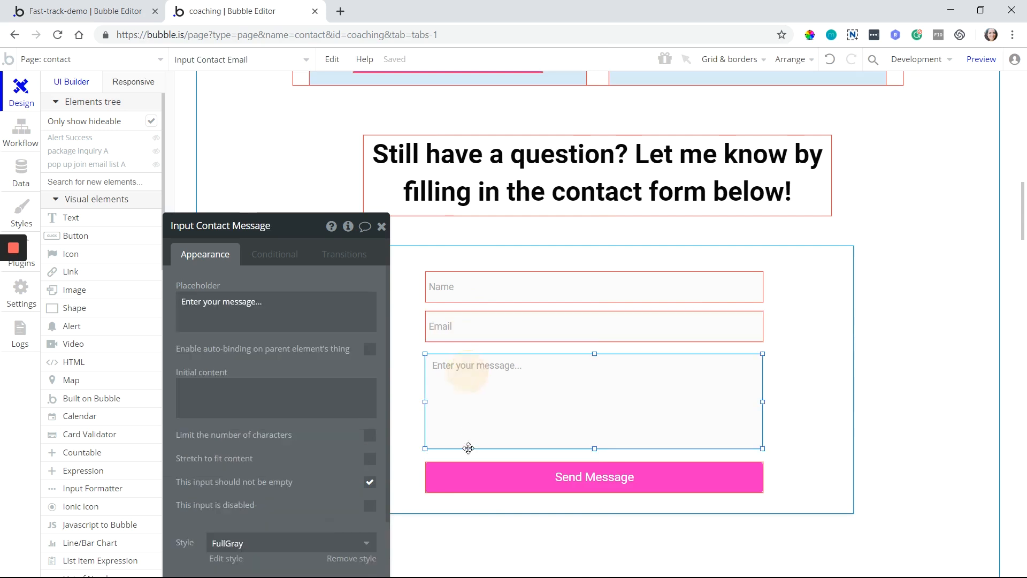
left_click(465, 478)
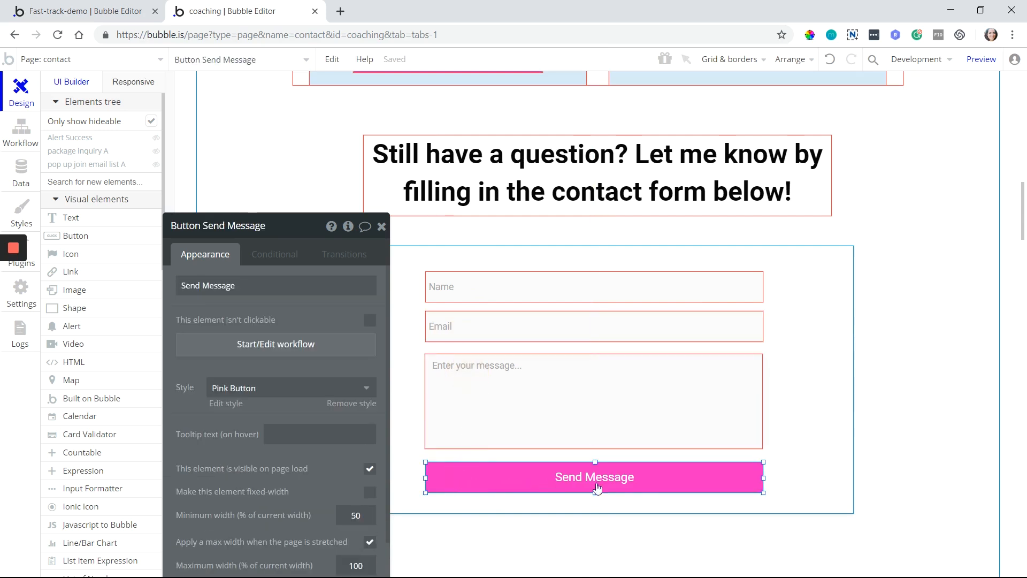
Step: Open the Send Message button's workflow and inspect the settings of its Send email action
left_click(259, 355)
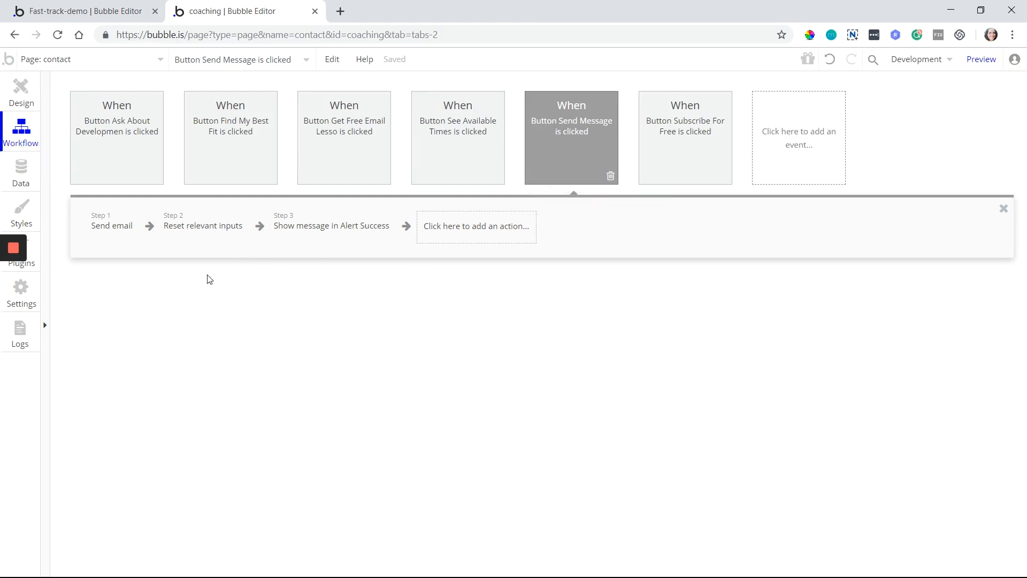
left_click(106, 236)
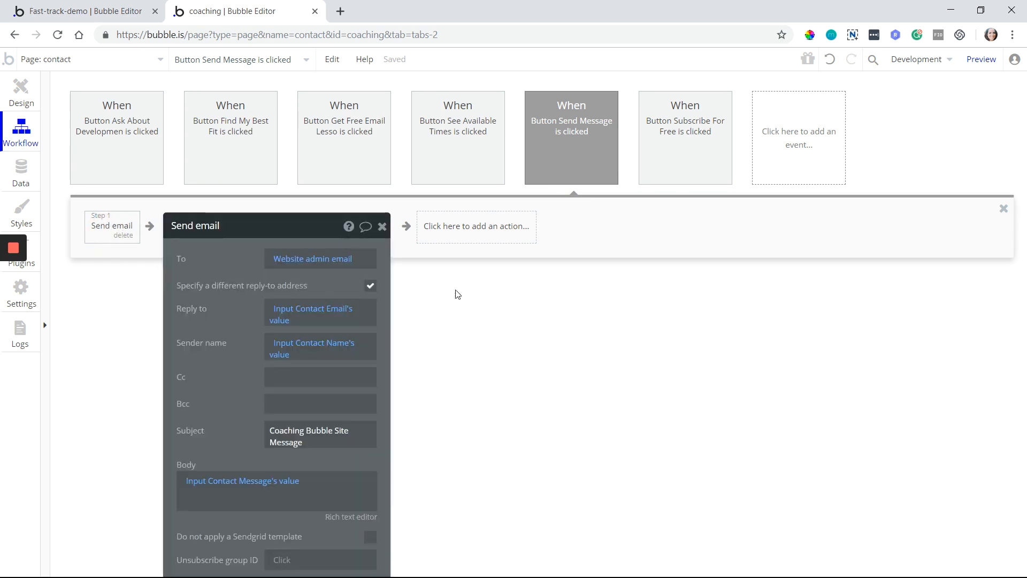
Step: Examine the action categories available for the Send Message workflow, from Account to Custom Events, and the app's list of pages
left_click(485, 239)
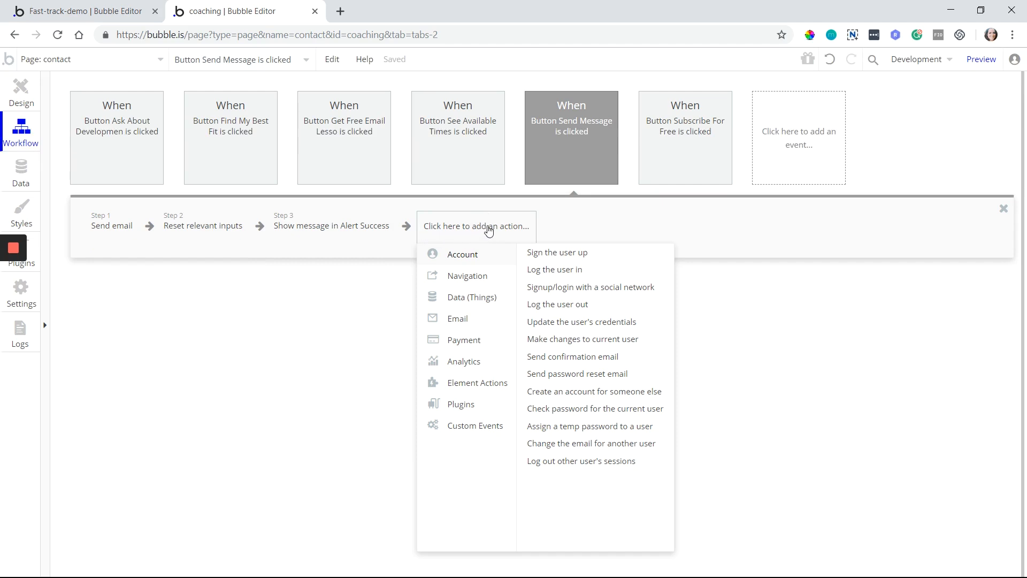
mouse_move(485, 275)
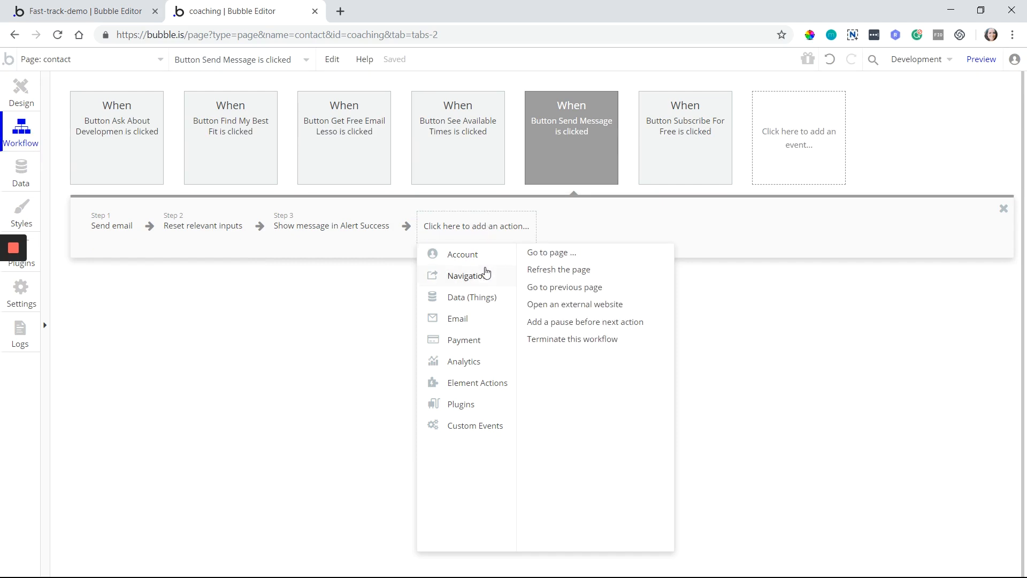
mouse_move(483, 300)
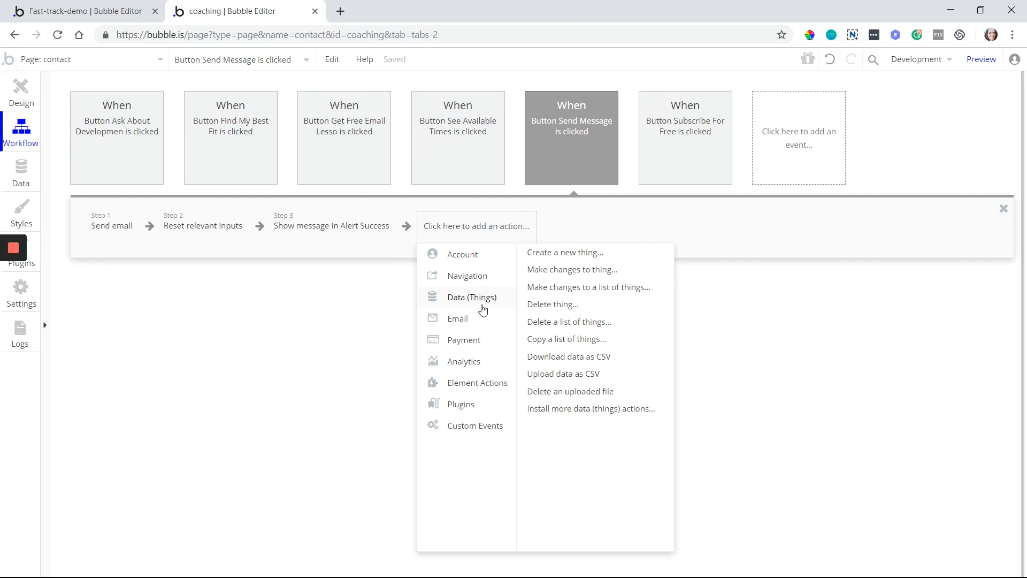
mouse_move(483, 319)
mouse_move(481, 339)
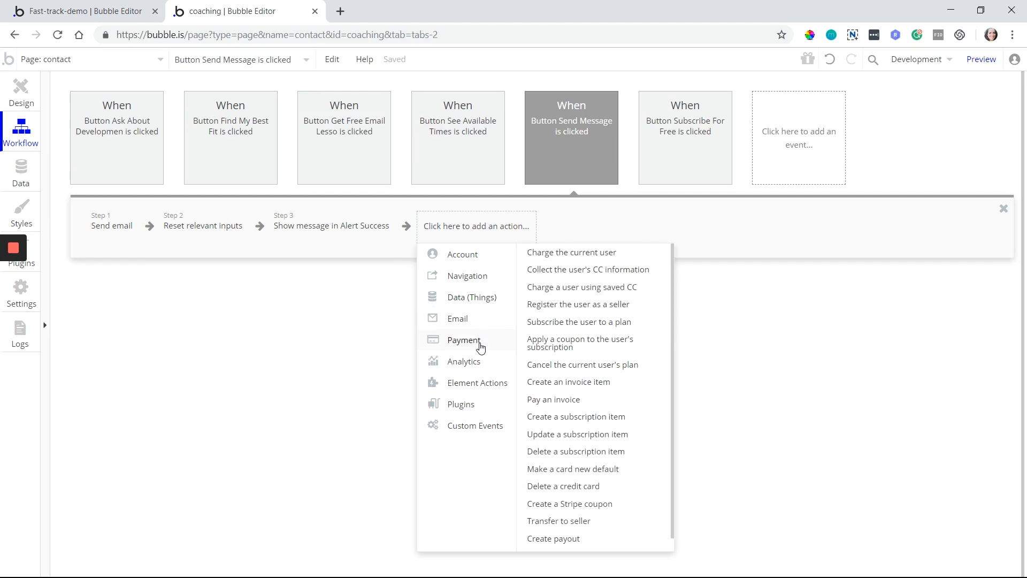
mouse_move(491, 388)
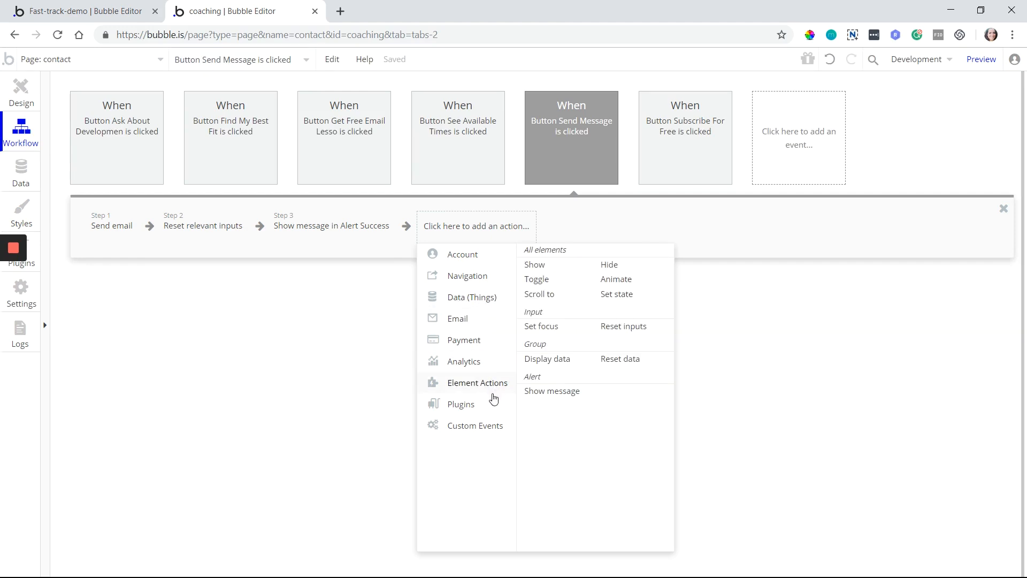
mouse_move(491, 426)
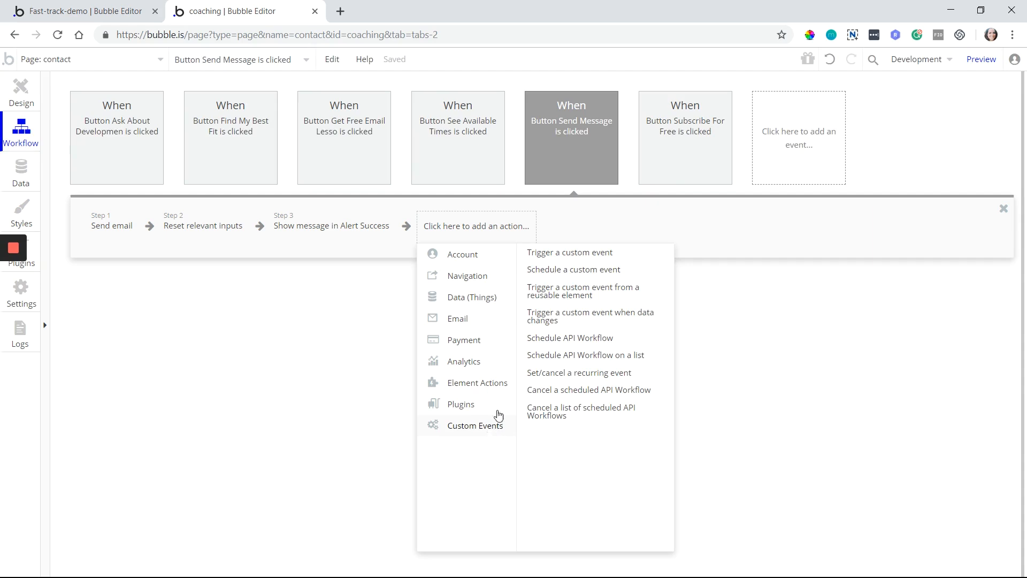
mouse_move(452, 262)
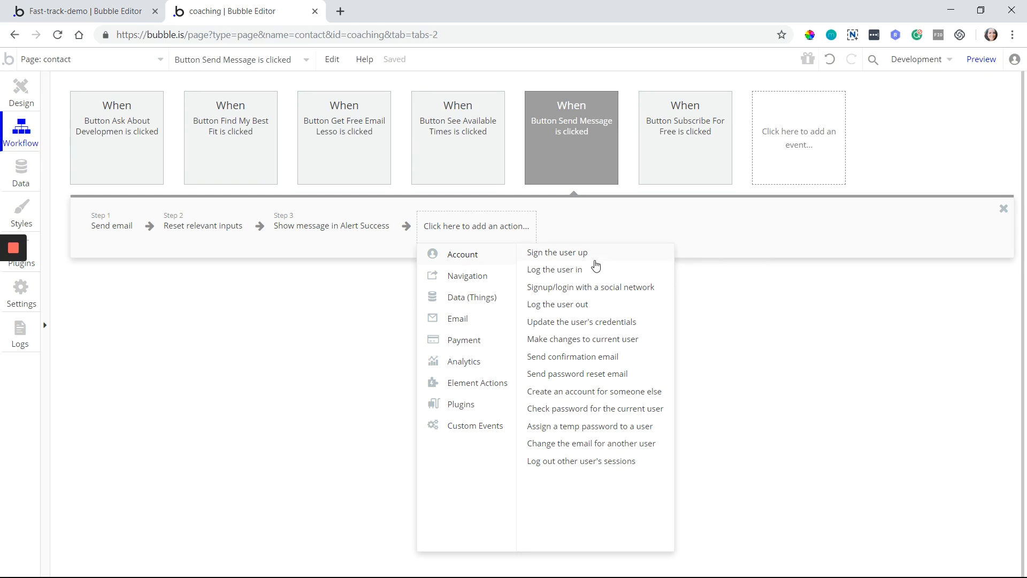
mouse_move(585, 261)
mouse_move(633, 402)
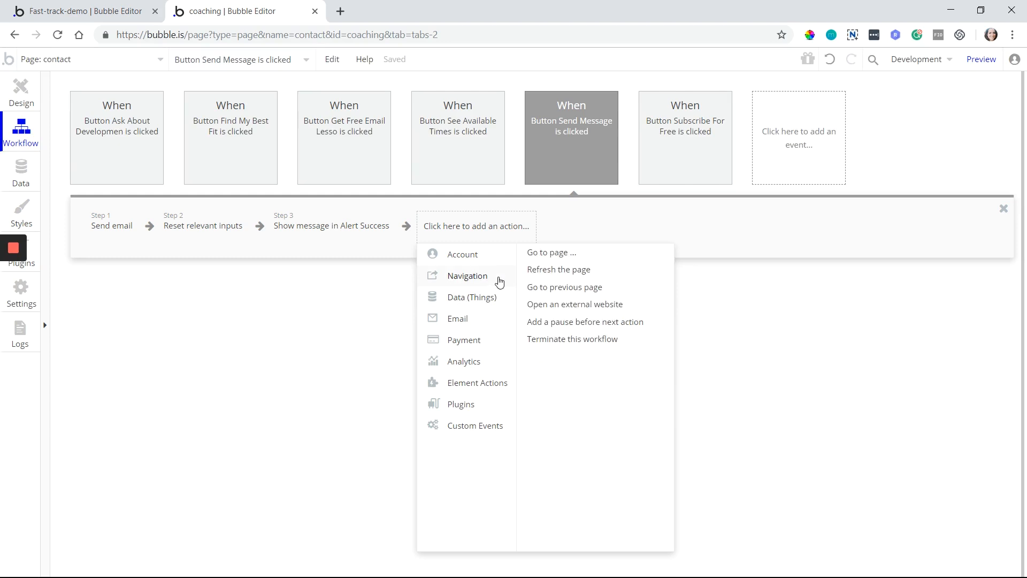
left_click(137, 61)
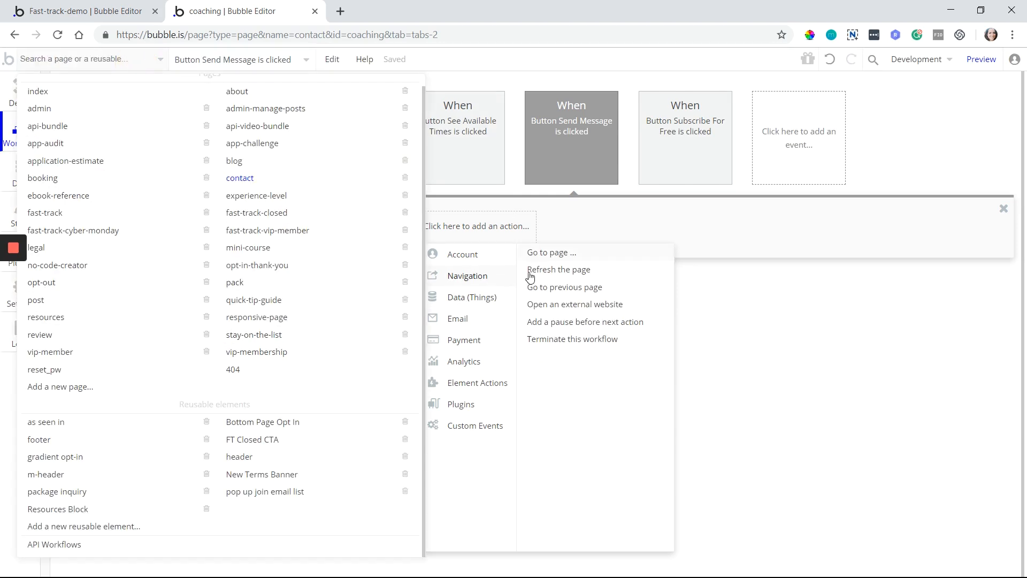
left_click(542, 386)
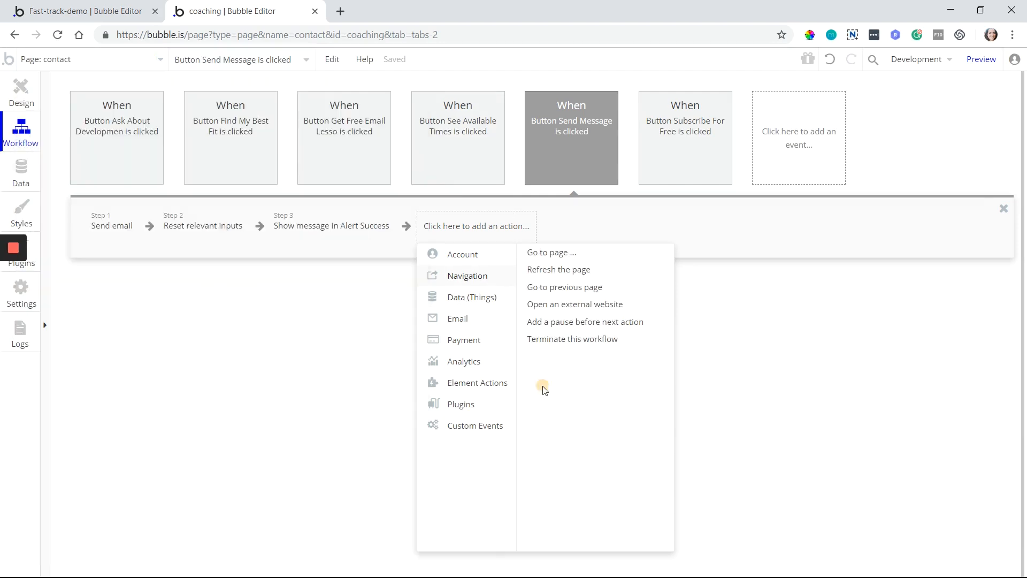
Step: Try out a Go to page action in the Send Message workflow, look through its destination pages, and delete the action
left_click(537, 255)
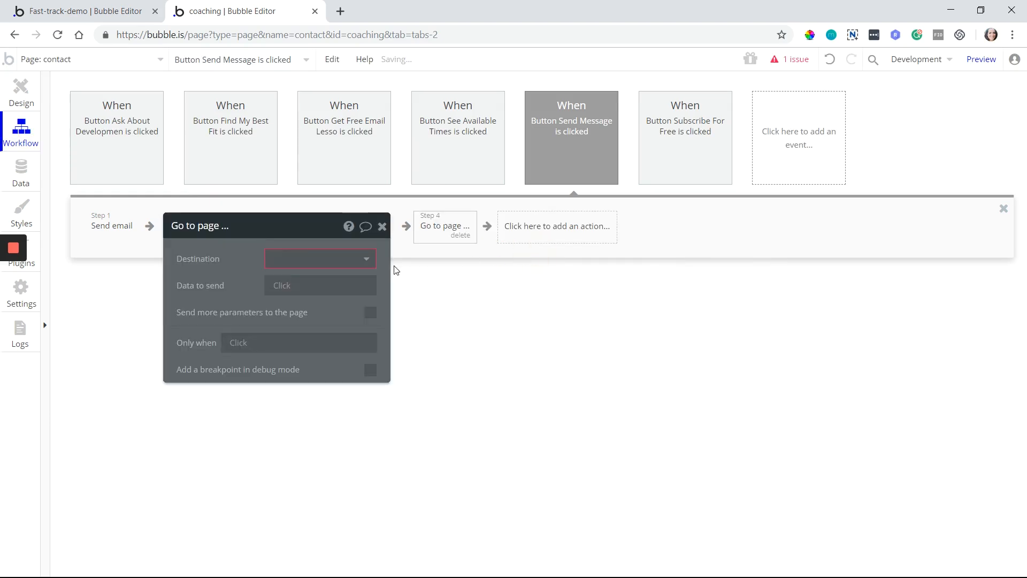
left_click(362, 259)
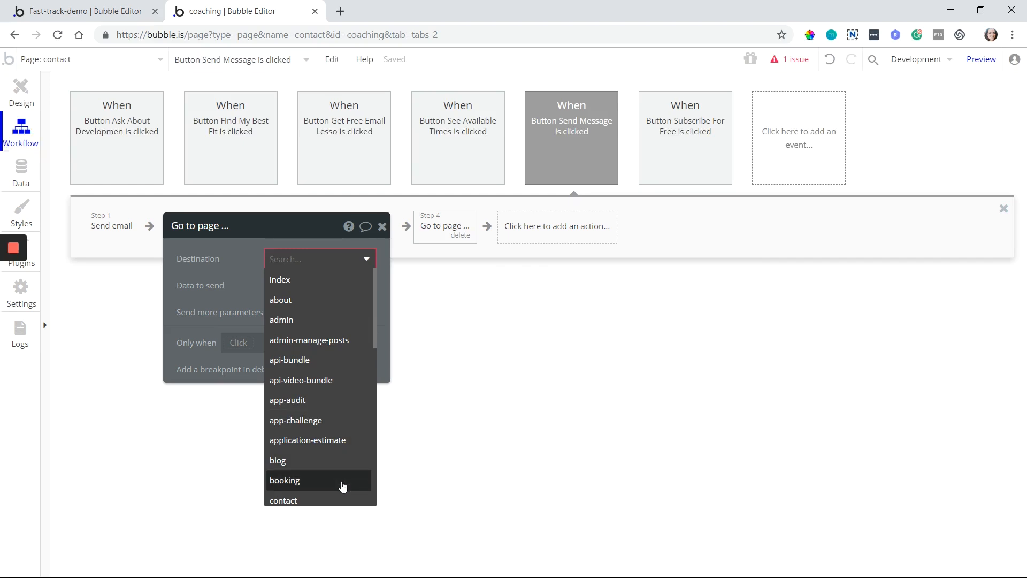
left_click(231, 303)
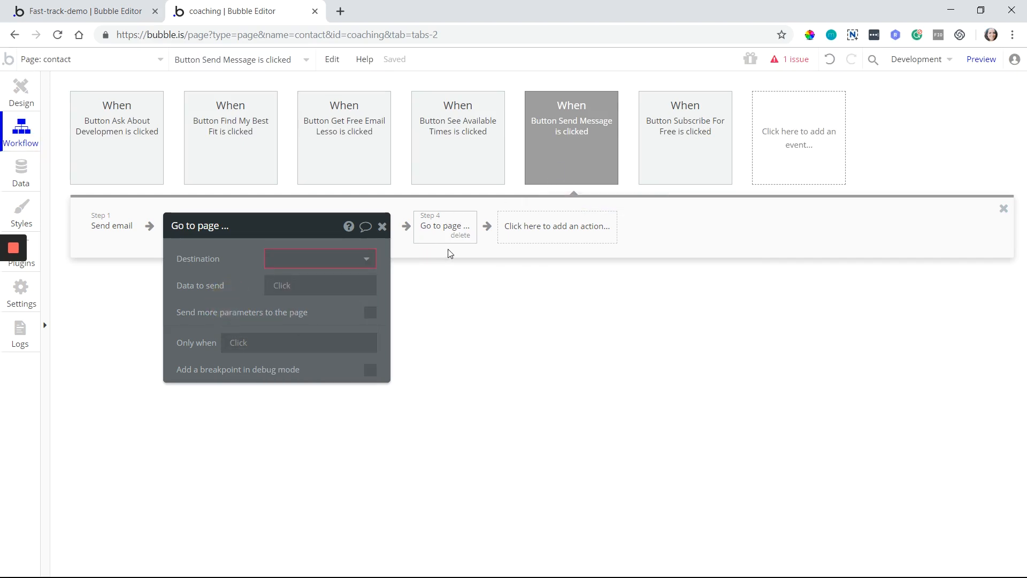
left_click(460, 235)
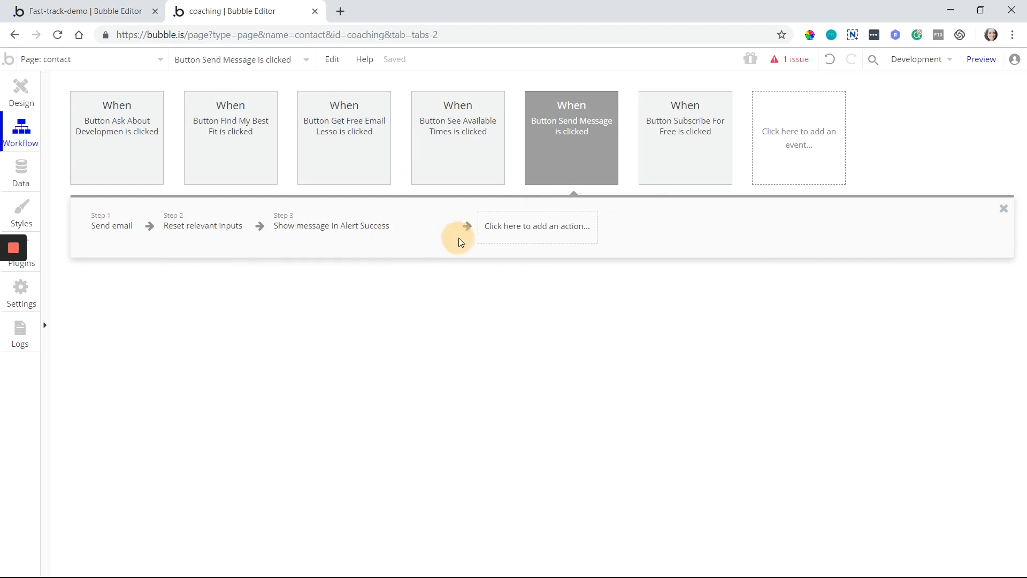
Step: Look through the Navigation, Data (Things), Email, Payment and Analytics actions that can be added to the Send Message workflow
left_click(486, 231)
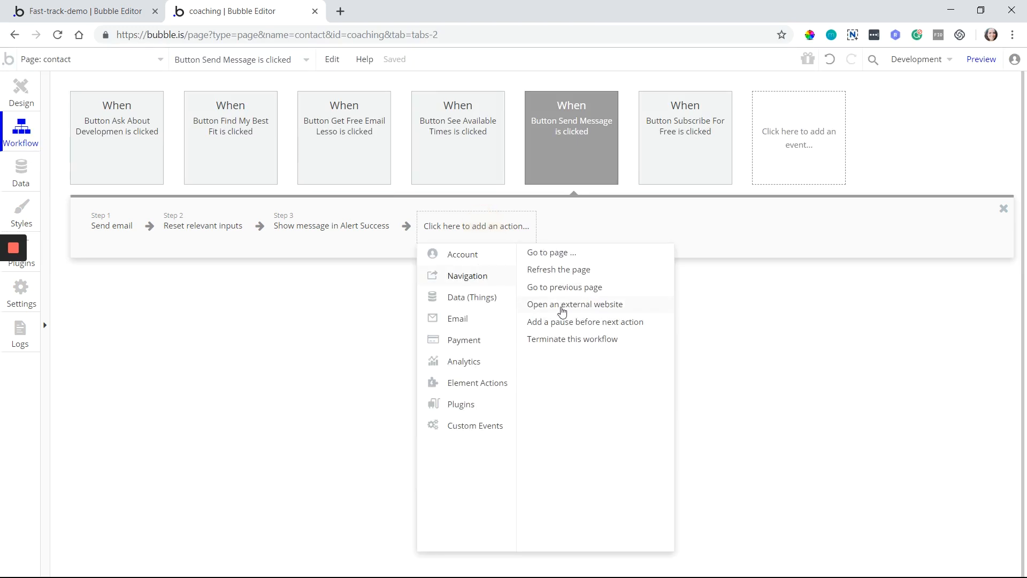
mouse_move(555, 307)
mouse_move(485, 303)
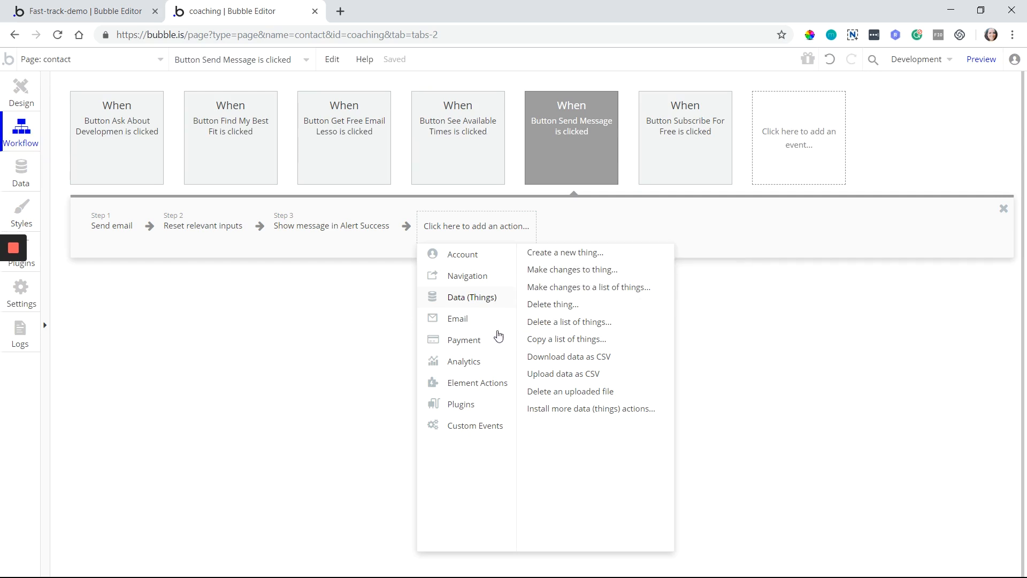
mouse_move(496, 323)
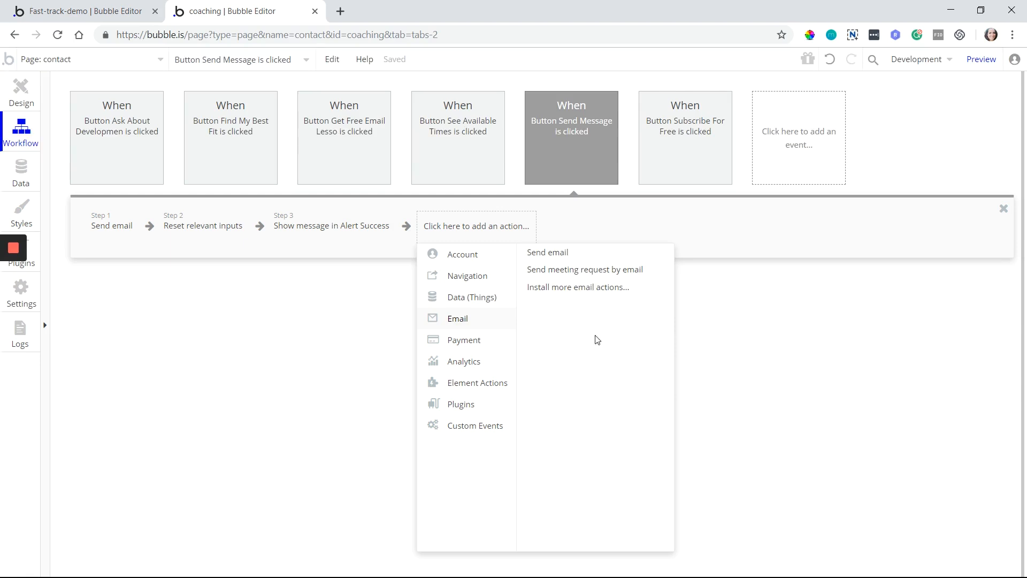
mouse_move(478, 346)
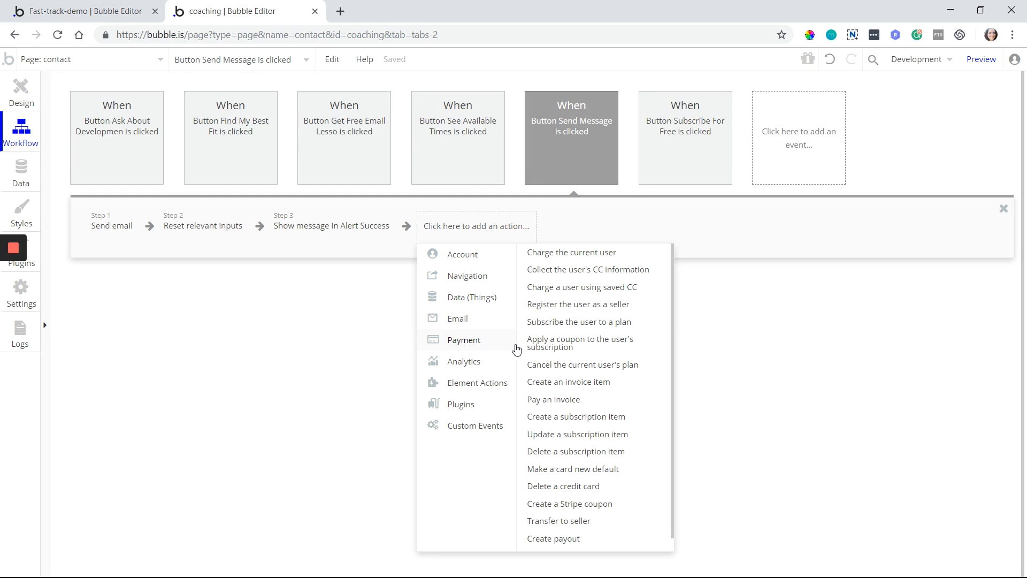
mouse_move(531, 345)
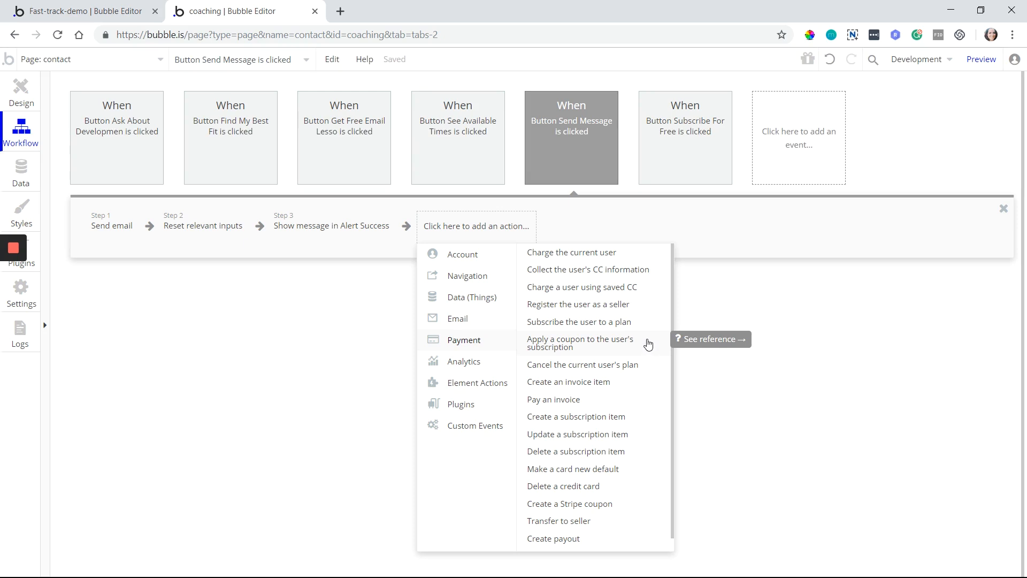
scroll(593, 369, "down", 1)
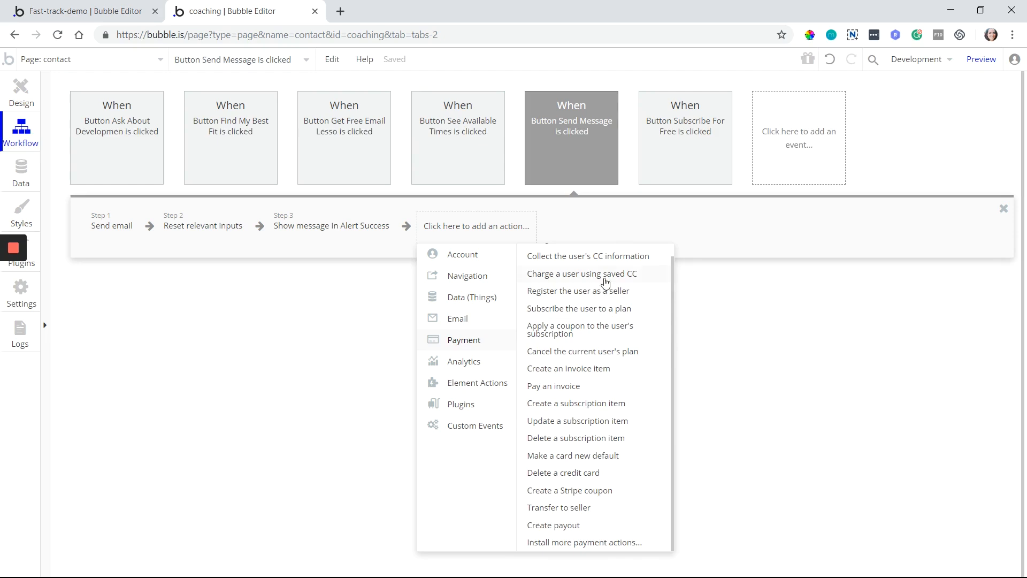
scroll(605, 282, "up", 1)
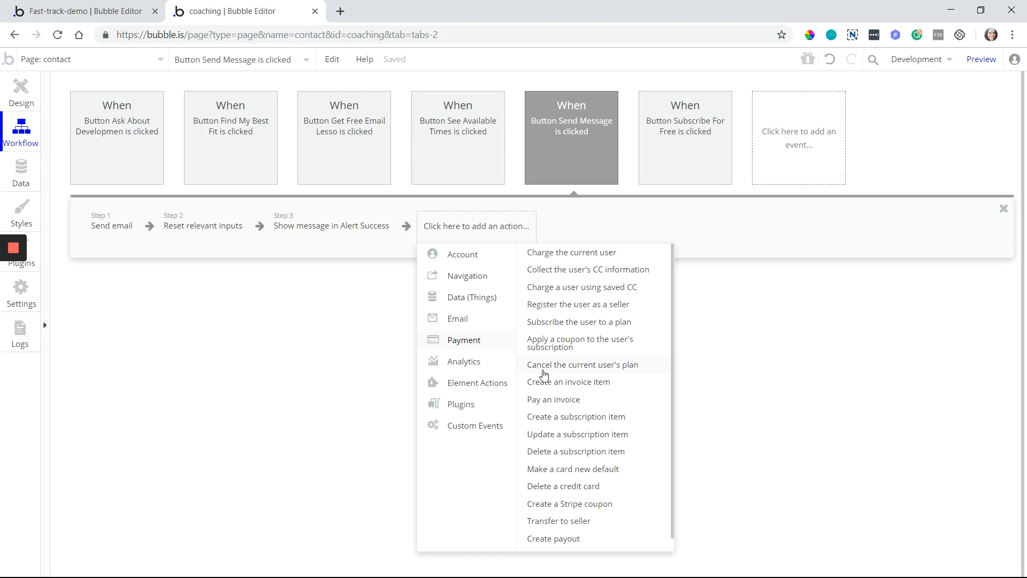
mouse_move(490, 370)
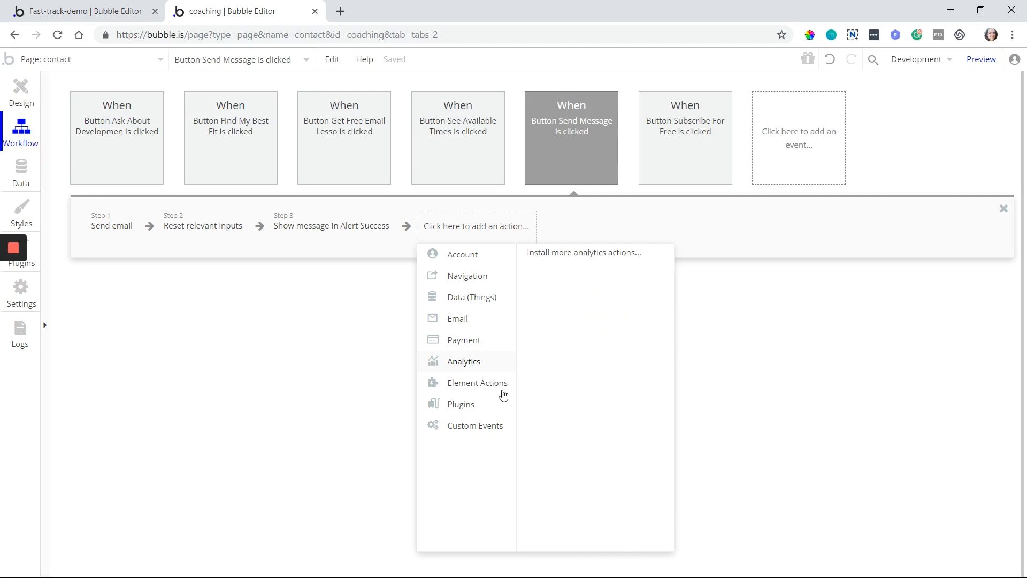
Step: Examine the Element Actions available for the Send Message workflow, from Show and Hide to the alert's Show message
mouse_move(492, 392)
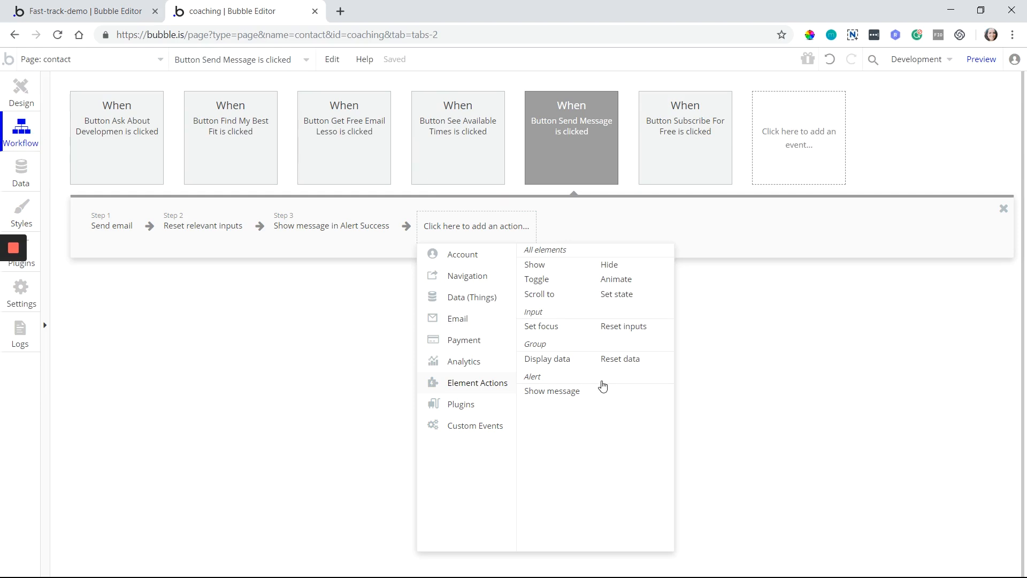
mouse_move(581, 133)
mouse_move(560, 270)
mouse_move(578, 396)
Step: Look through the whole list of plugin actions available for the Send Message workflow
mouse_move(499, 416)
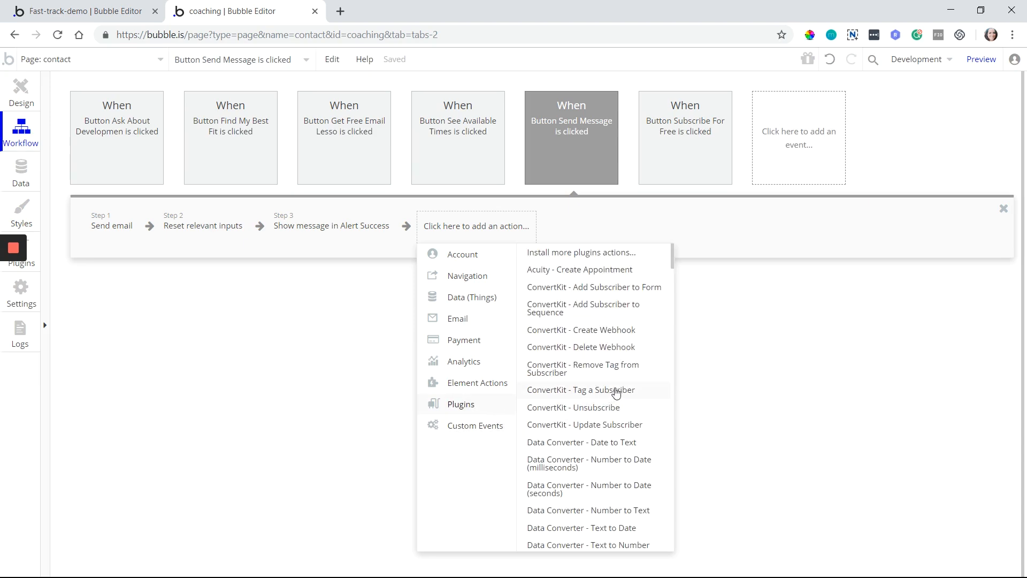
scroll(631, 293, "down", 5)
scroll(631, 294, "down", 15)
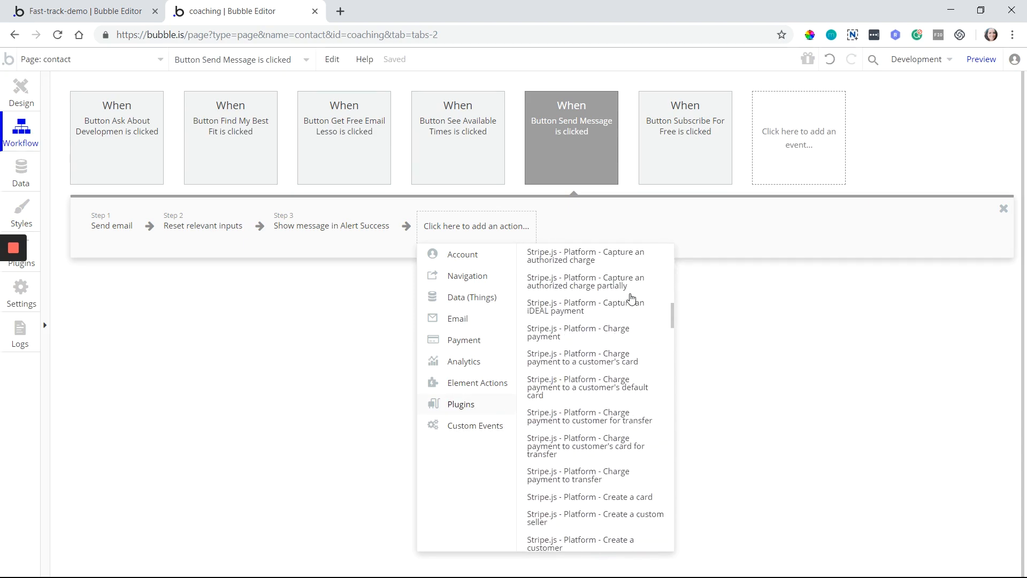
scroll(629, 299, "down", 15)
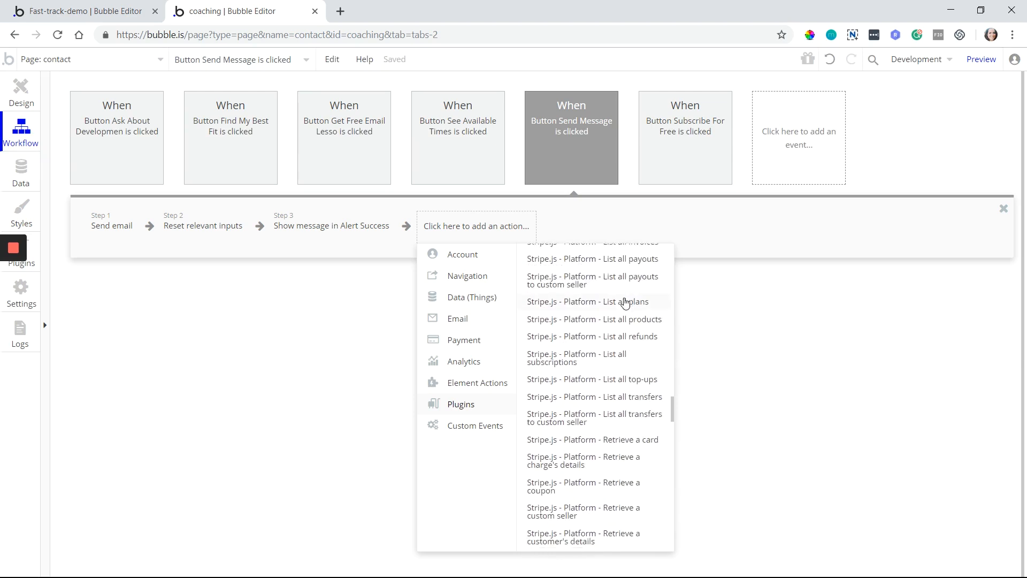
scroll(624, 305, "down", 2)
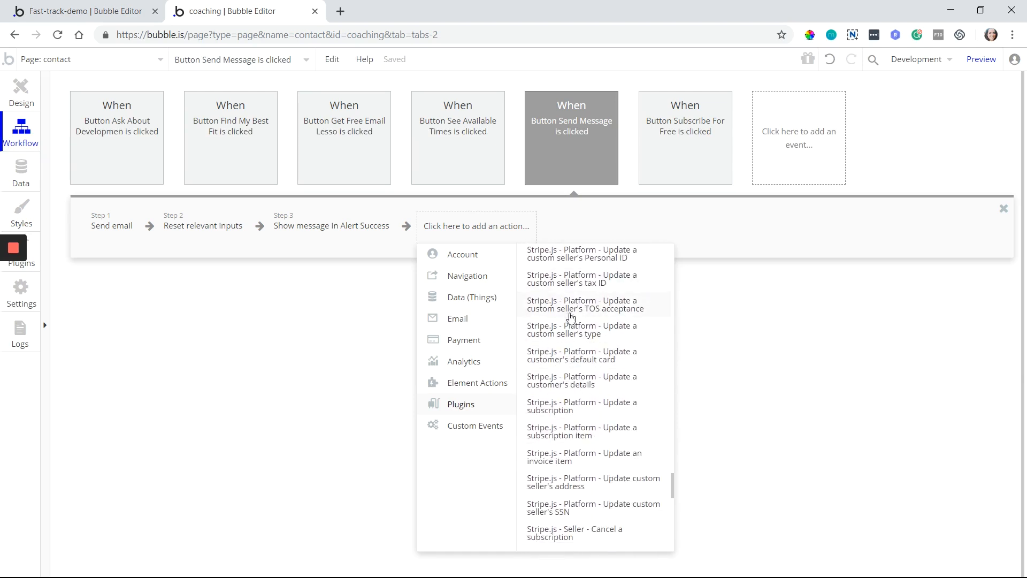
scroll(581, 444, "down", 6)
scroll(581, 439, "down", 10)
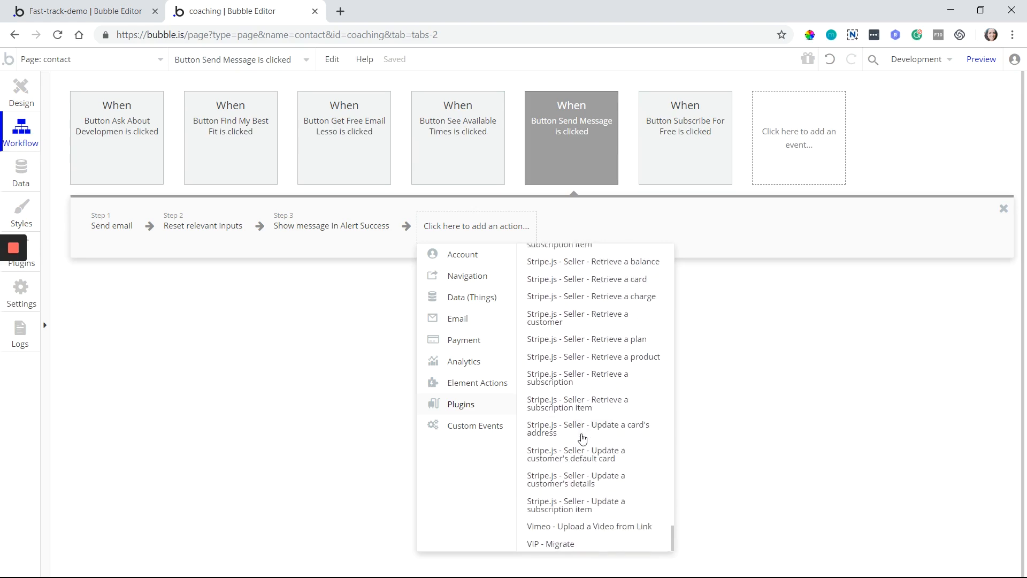
scroll(597, 415, "up", 20)
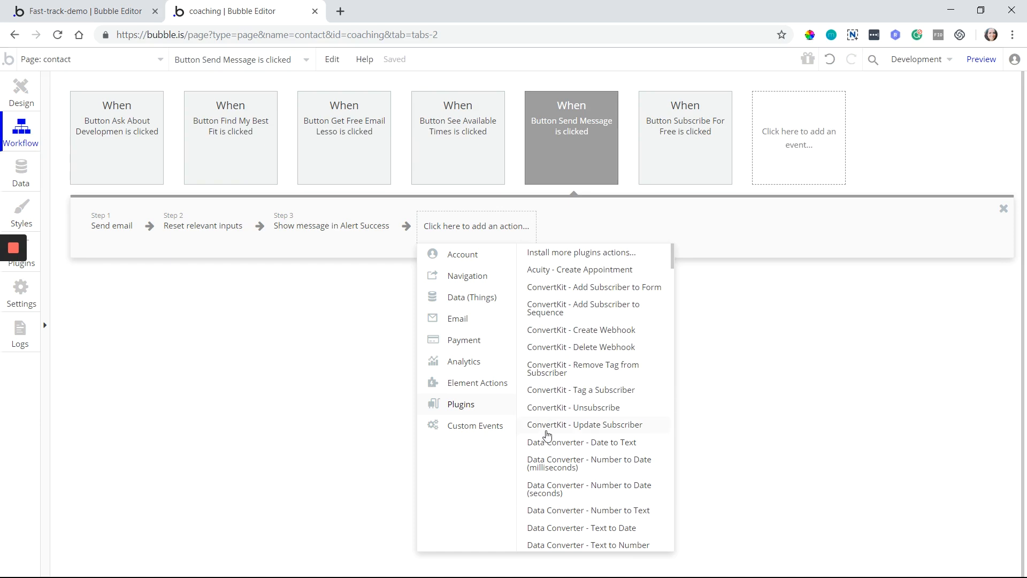
Step: Examine the Custom Events actions and revisit the Payment and Data (Things) categories
mouse_move(474, 435)
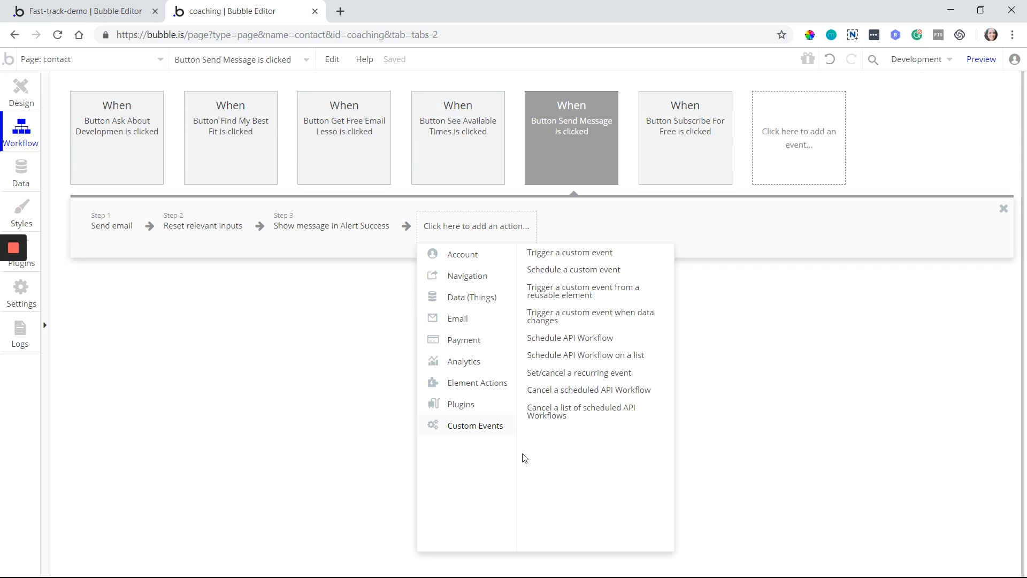
mouse_move(489, 338)
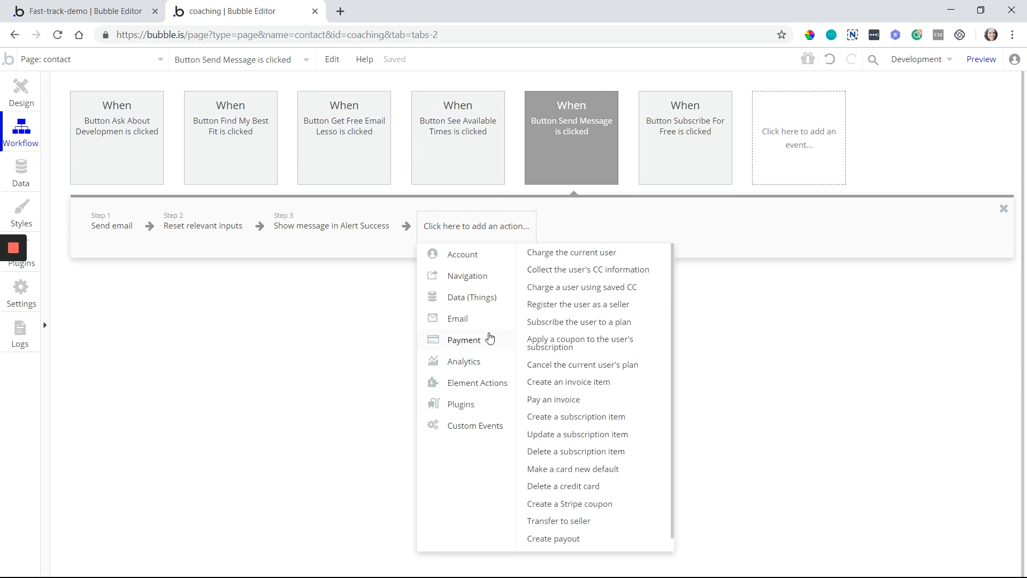
mouse_move(494, 306)
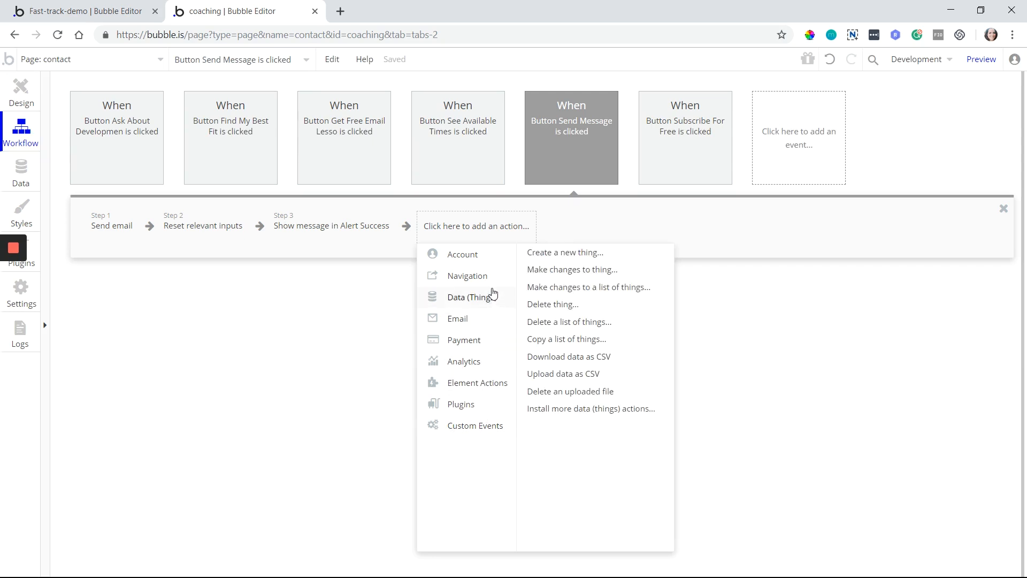
Step: Try out the Account action Sign the user up in the Send Message workflow and delete it
mouse_move(489, 266)
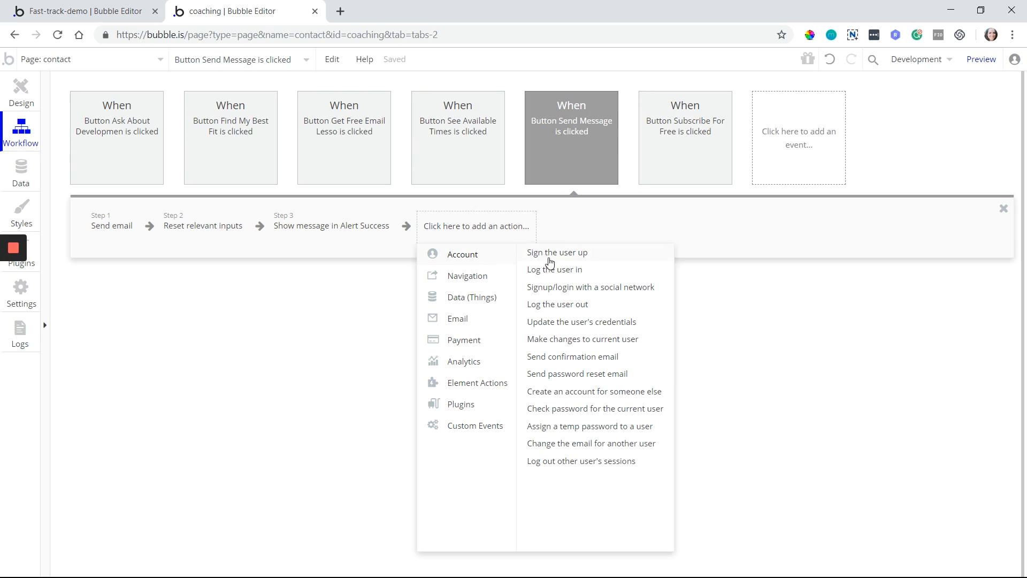
mouse_move(550, 262)
left_click(554, 259)
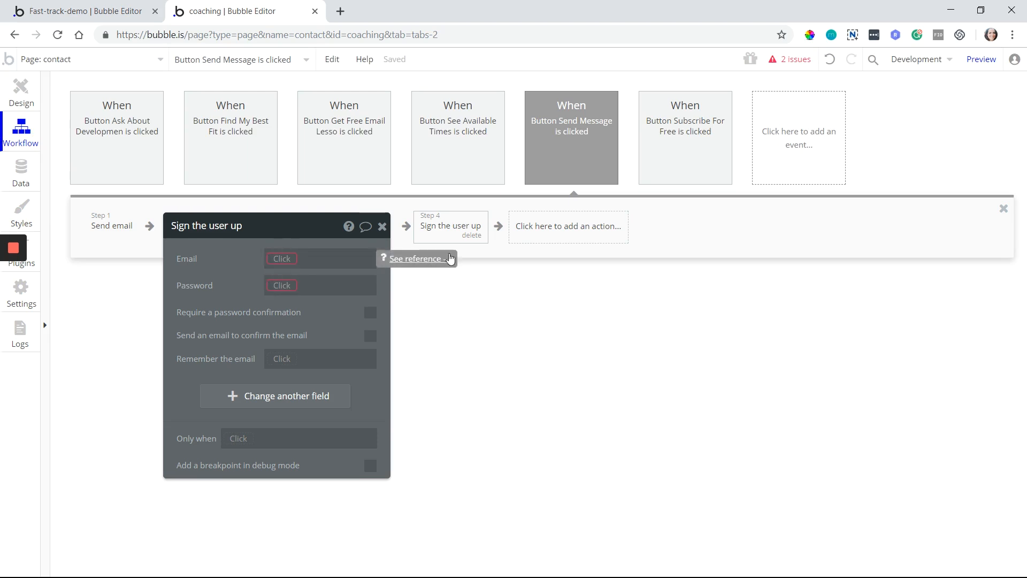
left_click(472, 236)
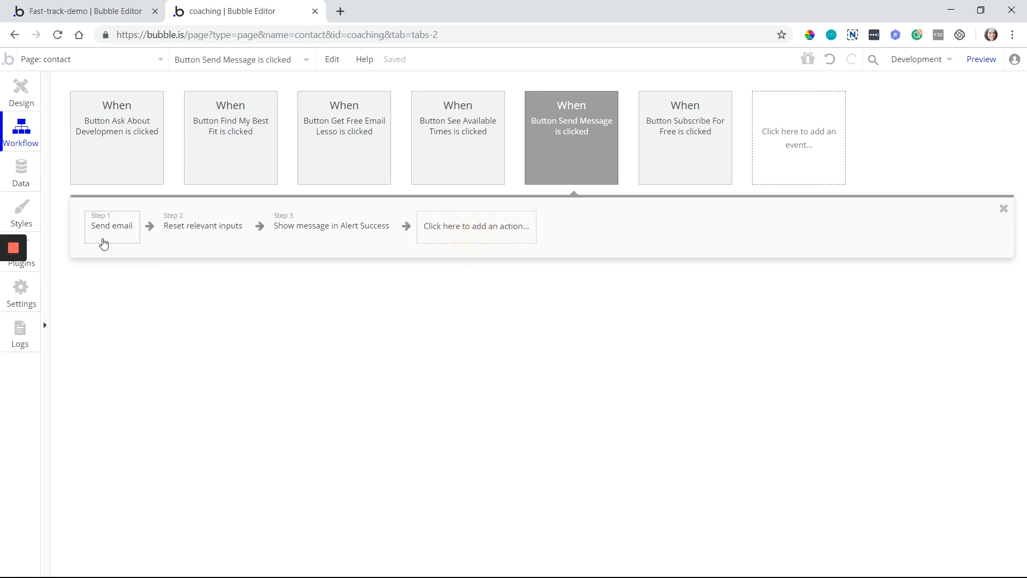
Step: Open the Send email action's settings, view the contact form in the page design, and inspect the action's To recipient
left_click(103, 239)
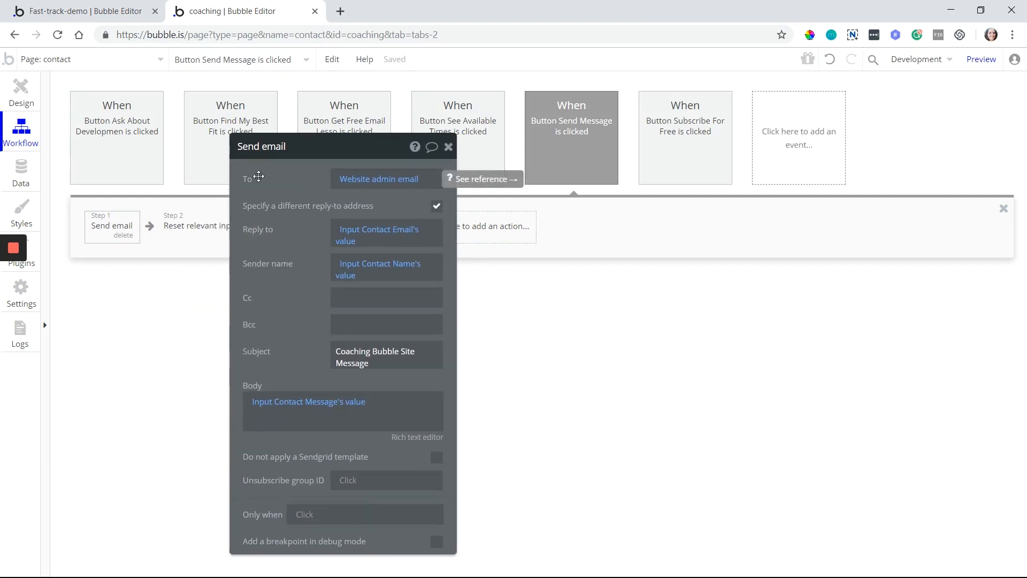
left_click(21, 94)
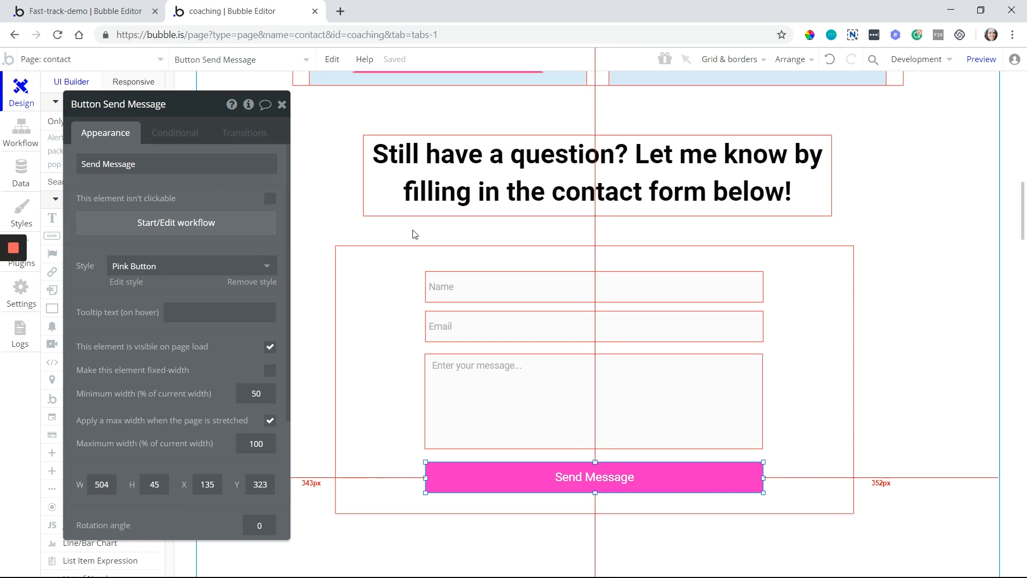
left_click(20, 134)
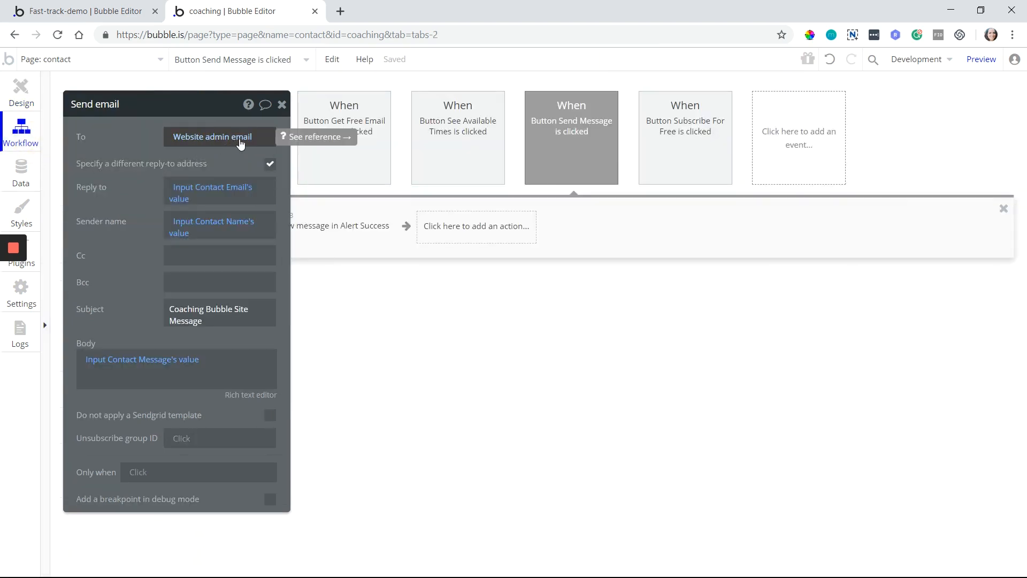
mouse_move(19, 302)
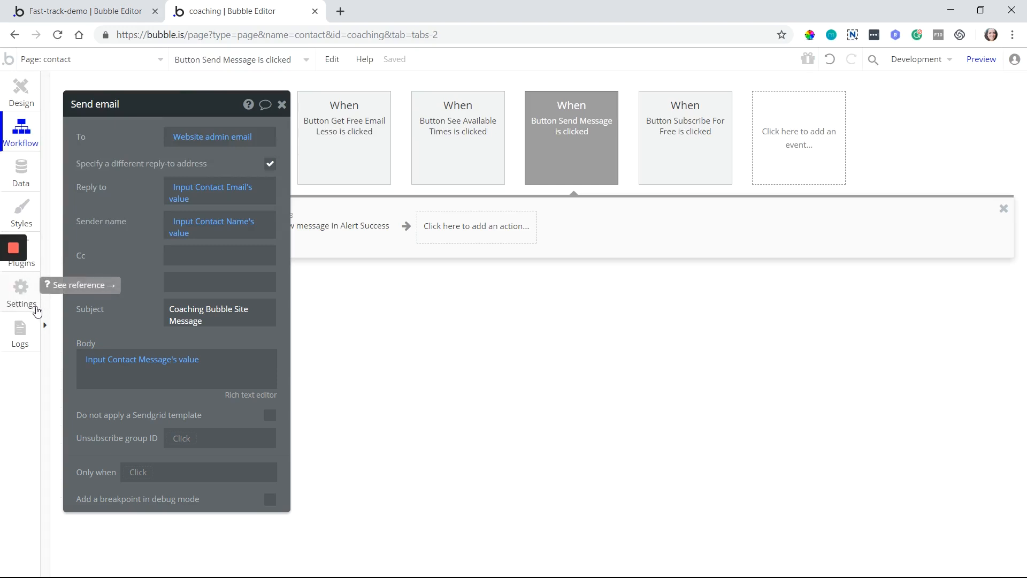
right_click(229, 140)
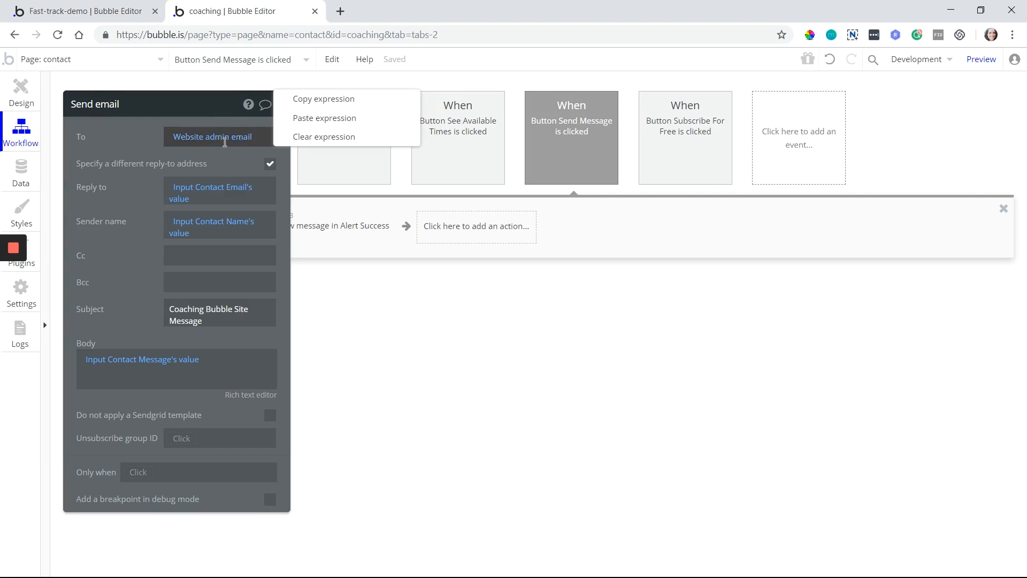
left_click(215, 156)
left_click_drag(215, 156, 284, 156)
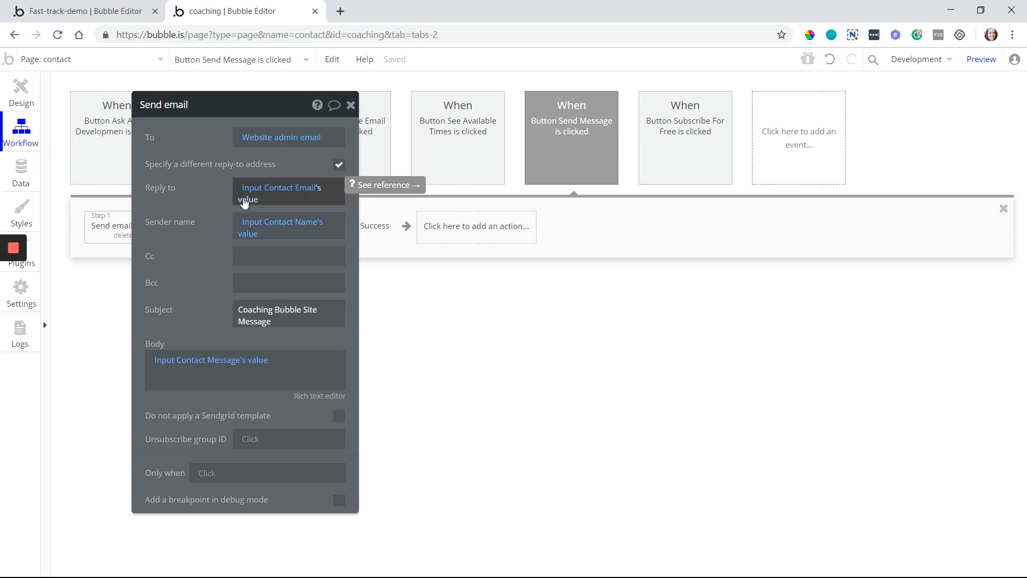
Step: Compare the Send email action's Reply to expression with the Email input of the contact form
left_click(11, 103)
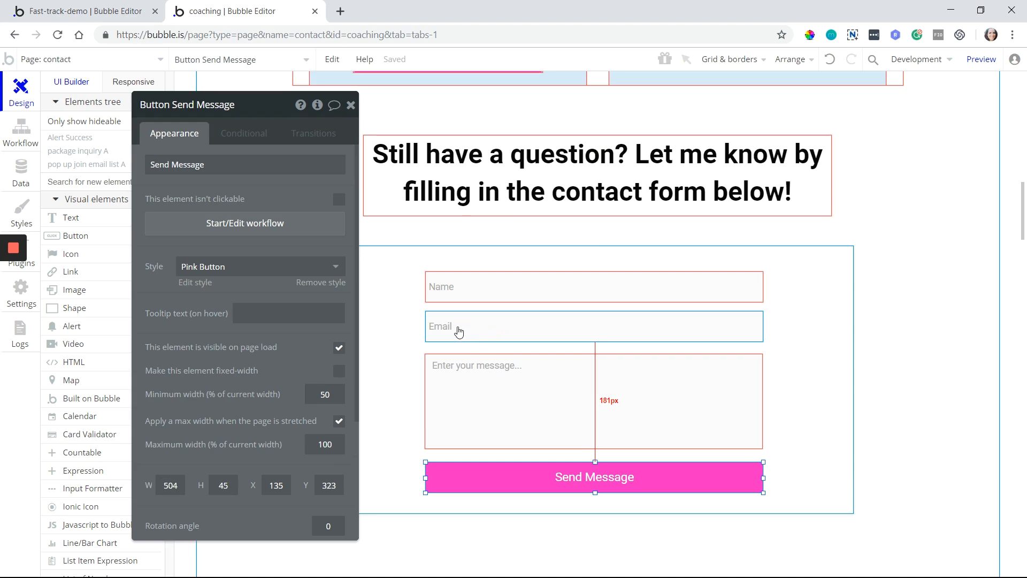
left_click(21, 140)
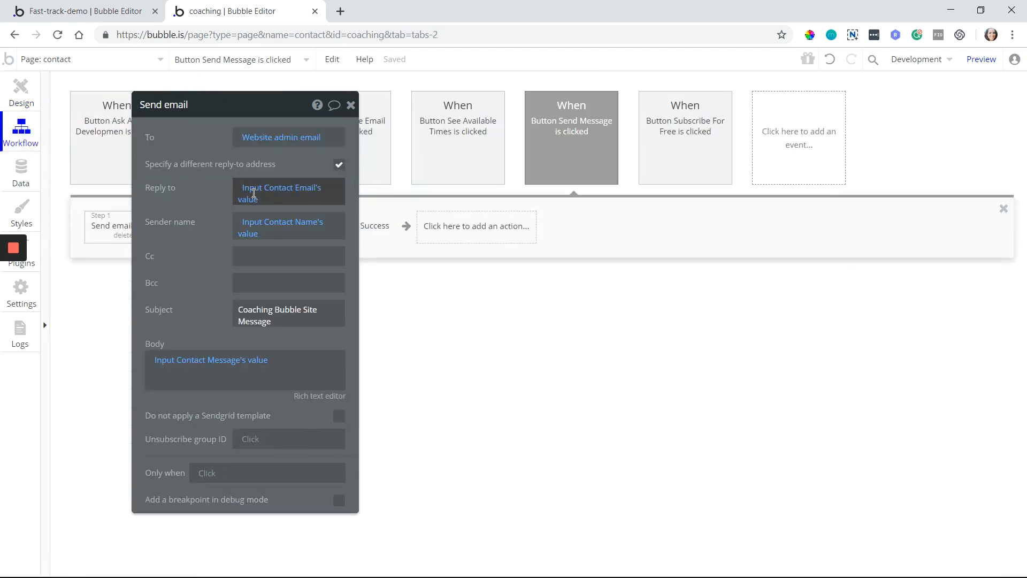
left_click(246, 198)
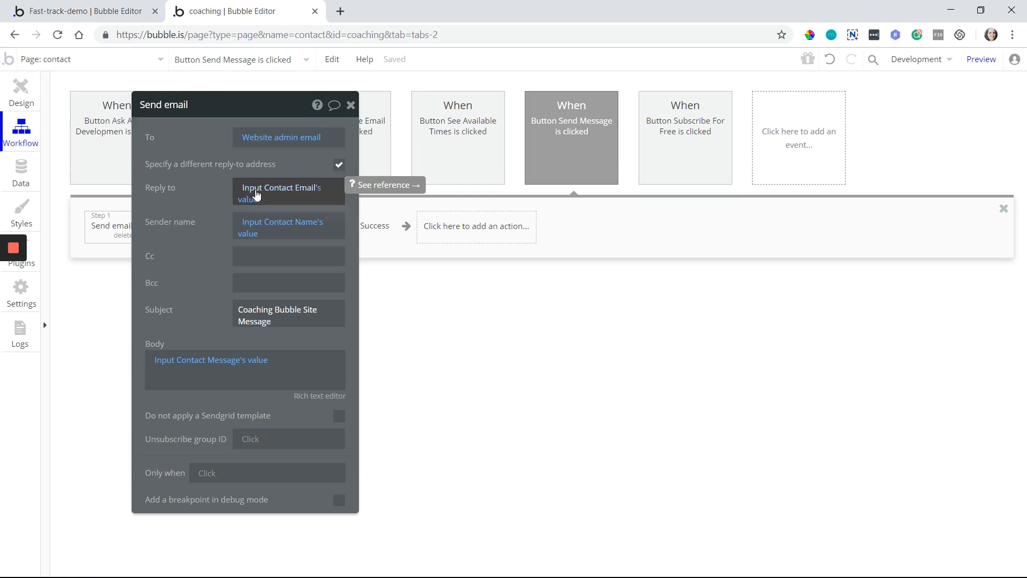
left_click(255, 191)
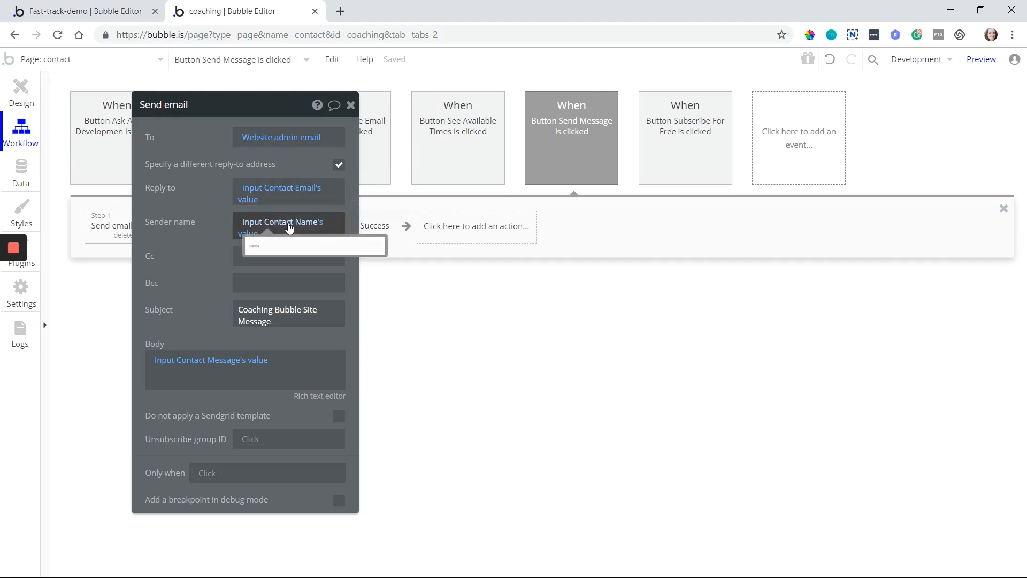
Step: Compare the Sender name expression with the contact form's Name input and review the email's Subject and Body settings
left_click(21, 91)
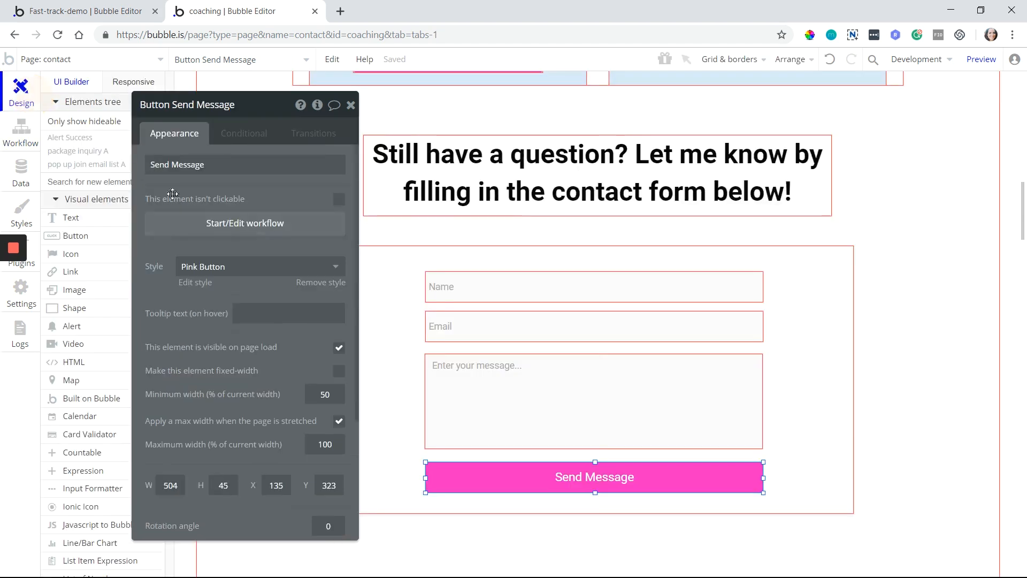
left_click(22, 138)
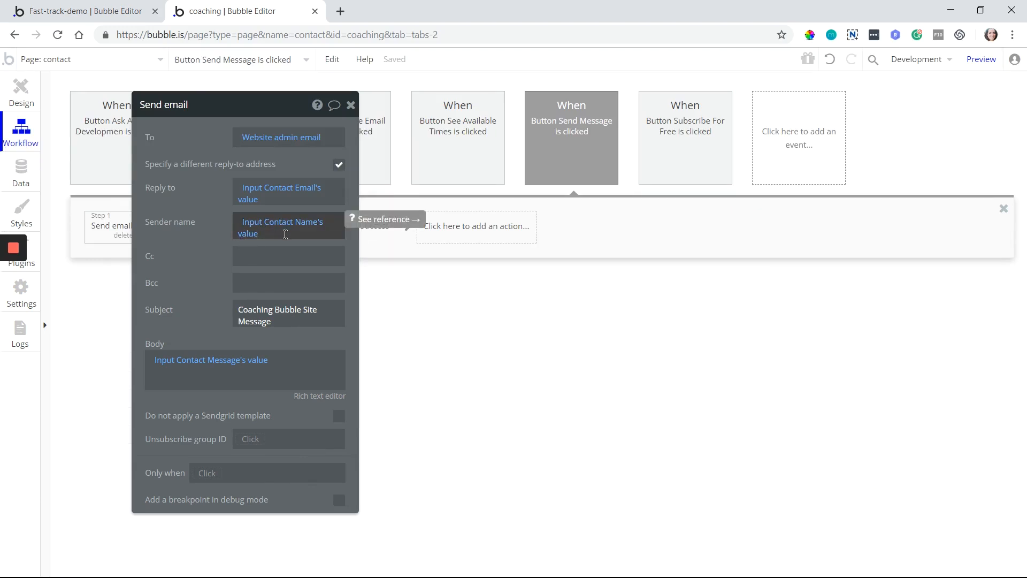
left_click_drag(193, 240, 279, 251)
mouse_move(560, 141)
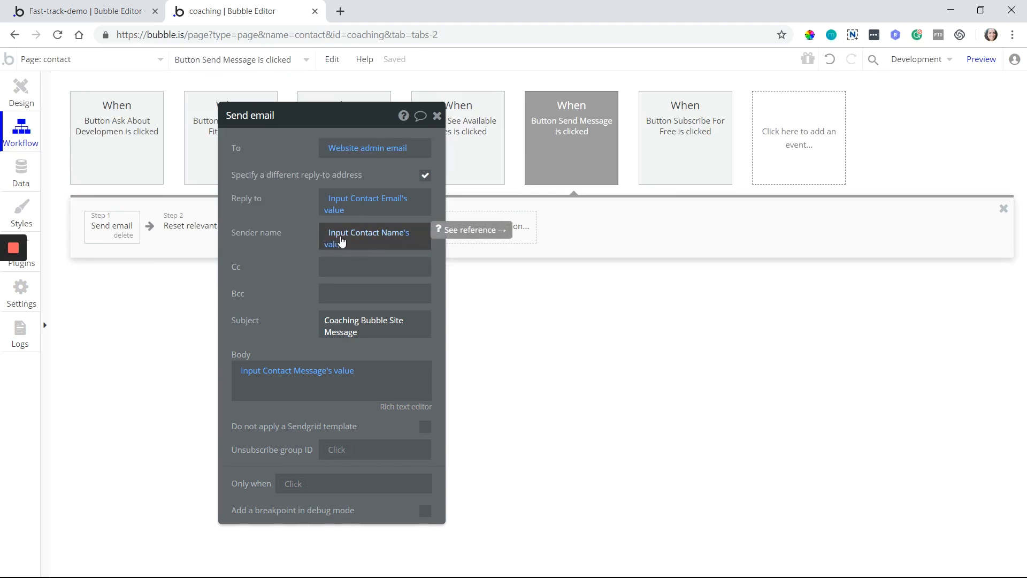
left_click_drag(297, 338, 296, 296)
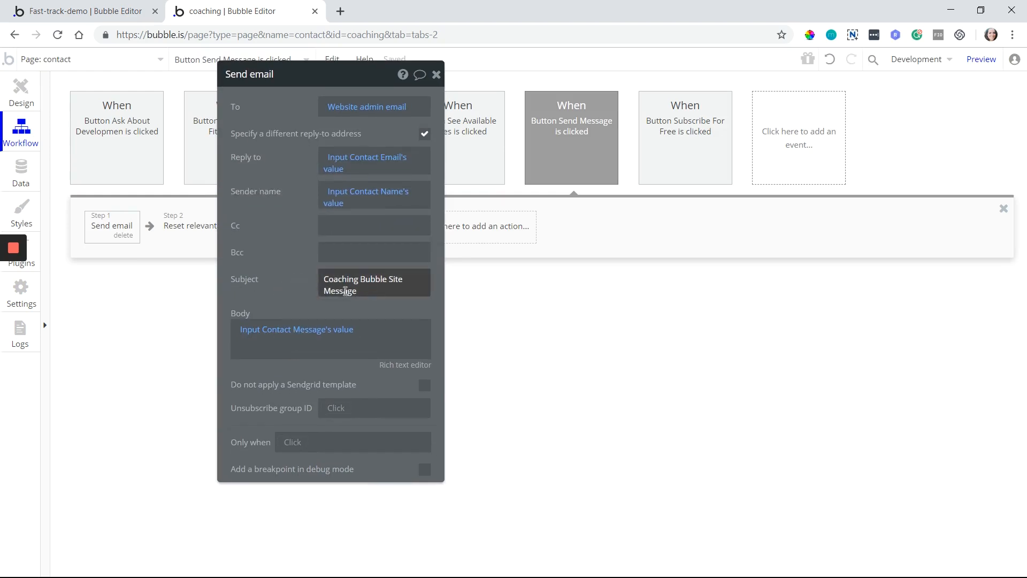
Step: Inspect the Subject text of the Send email action and leave the field without changing it
left_click(350, 289)
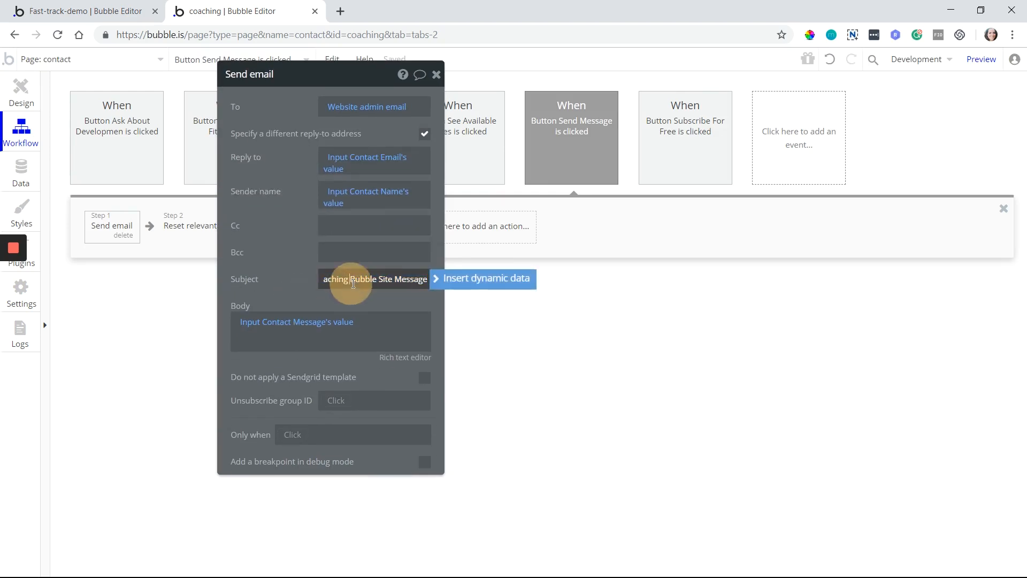
left_click_drag(359, 283, 394, 283)
left_click(405, 282)
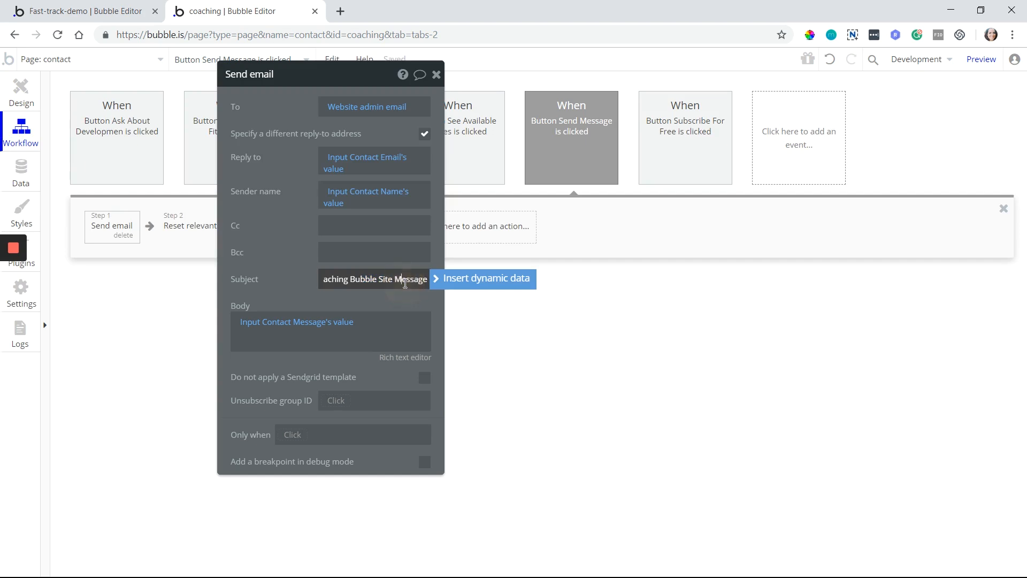
left_click(300, 282)
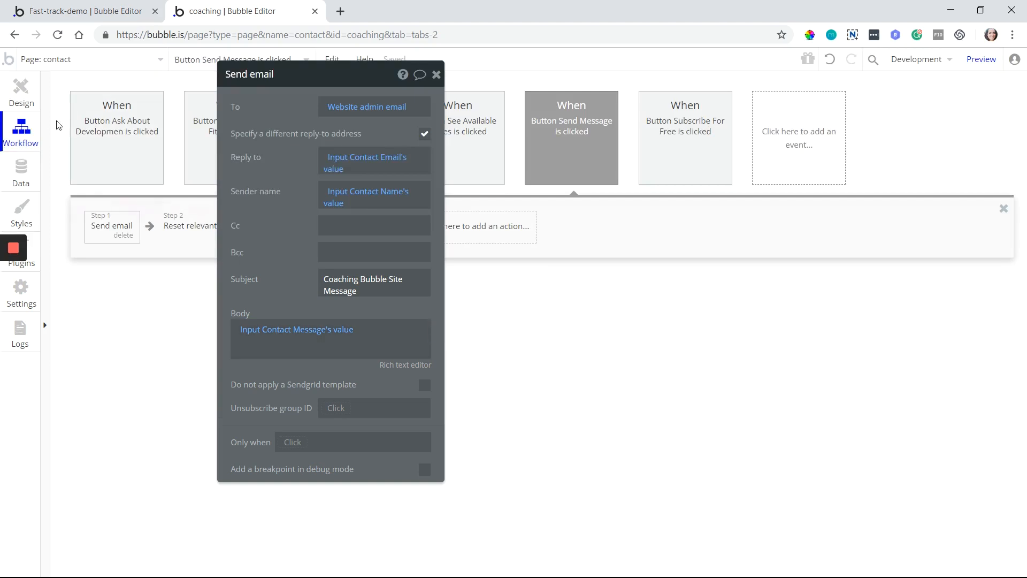
Step: Compare the Send email action's Body expression with the message input of the contact form
left_click(21, 99)
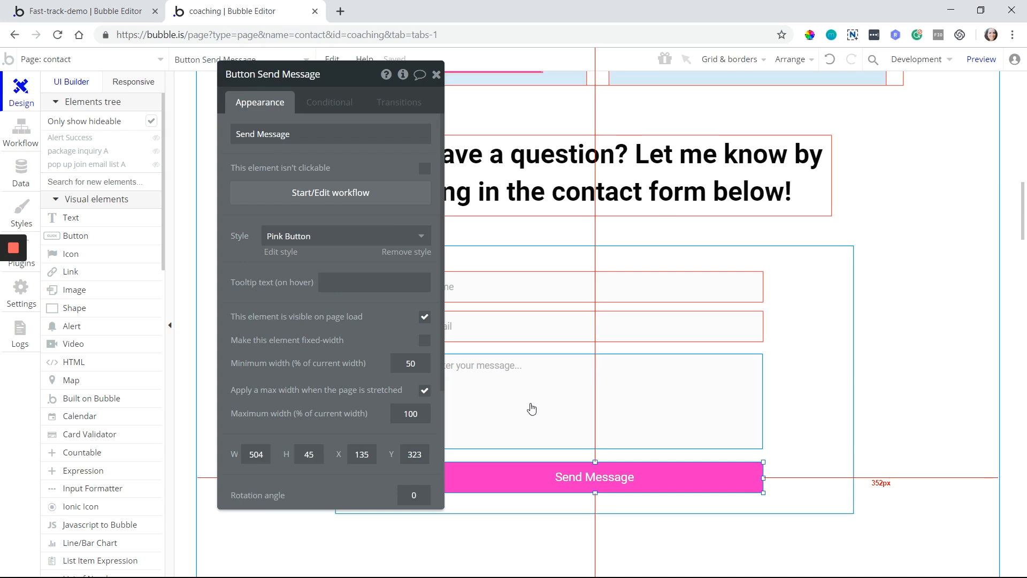
left_click(590, 406)
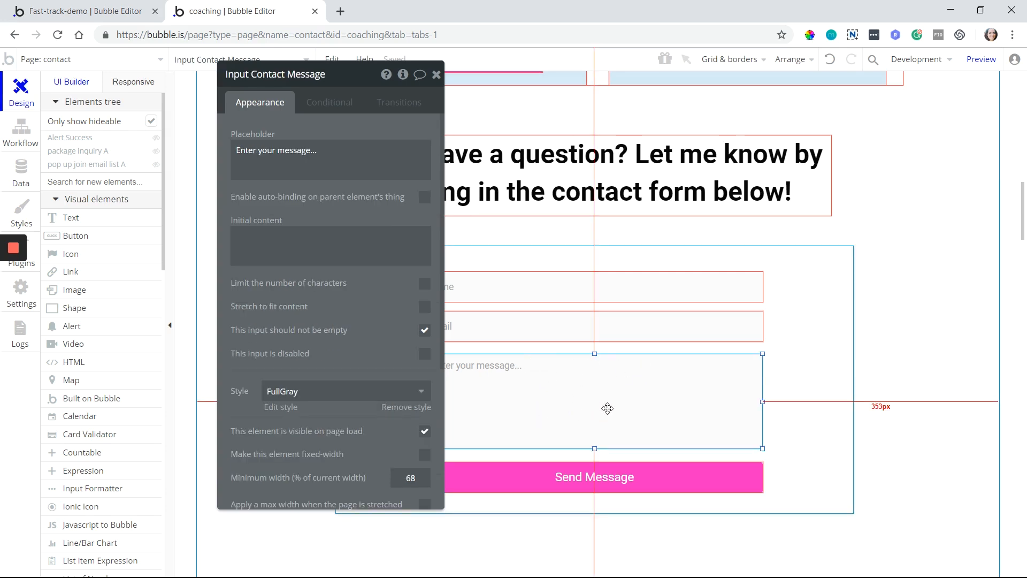
left_click(21, 130)
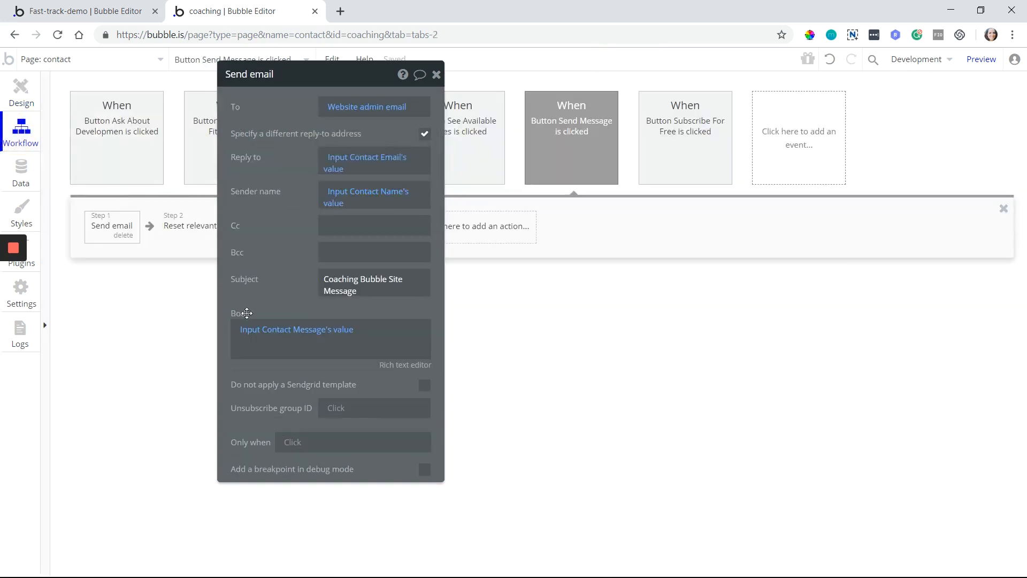
left_click(279, 331)
left_click(297, 277)
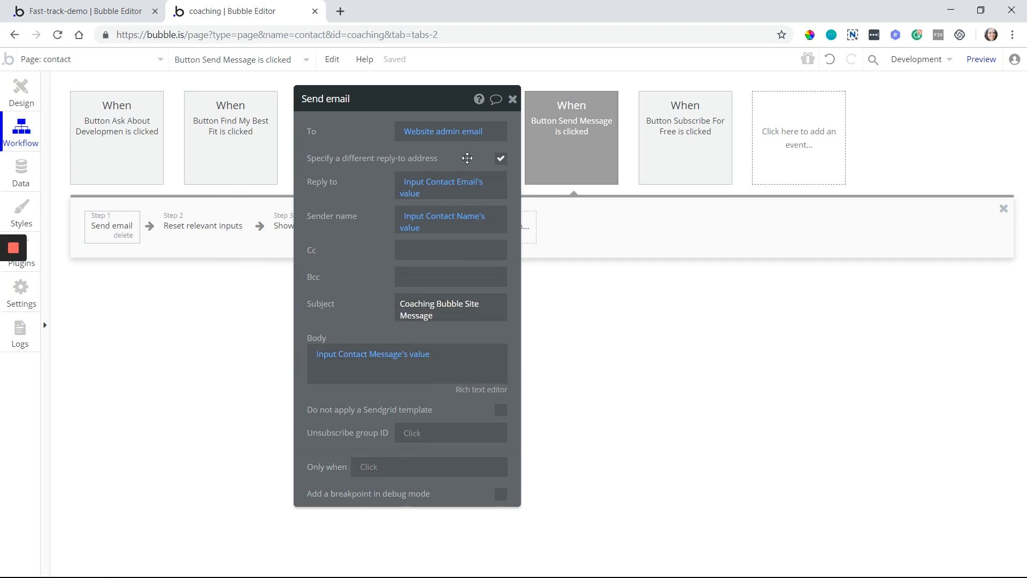
Step: Move the Send email settings clear of the workflow's steps and view the contact form's inputs again in the page design
left_click_drag(342, 309, 525, 316)
left_click_drag(499, 176, 482, 313)
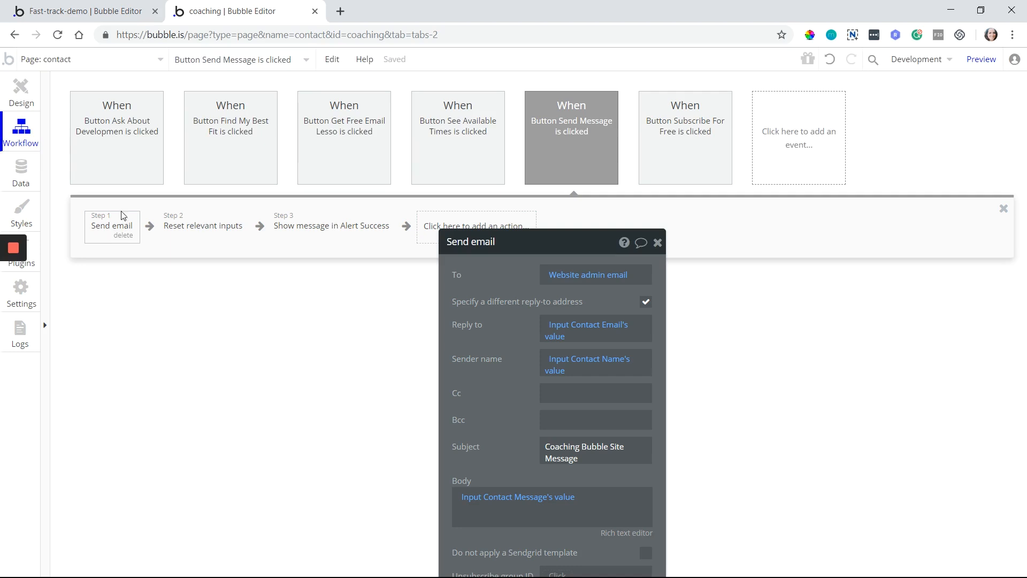
mouse_move(276, 244)
left_click(21, 94)
left_click_drag(543, 412, 285, 302)
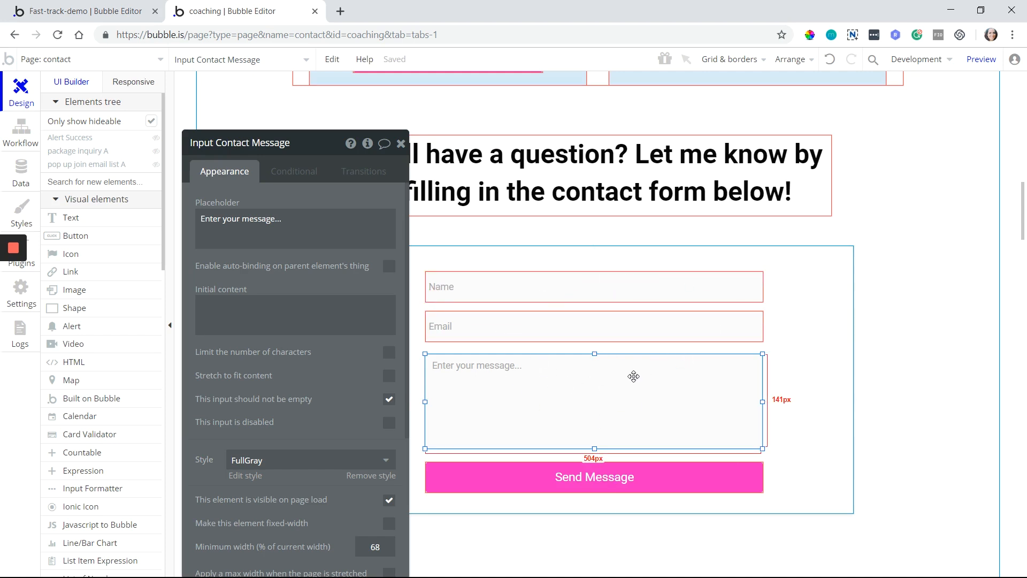
left_click(16, 131)
left_click_drag(278, 243, 489, 264)
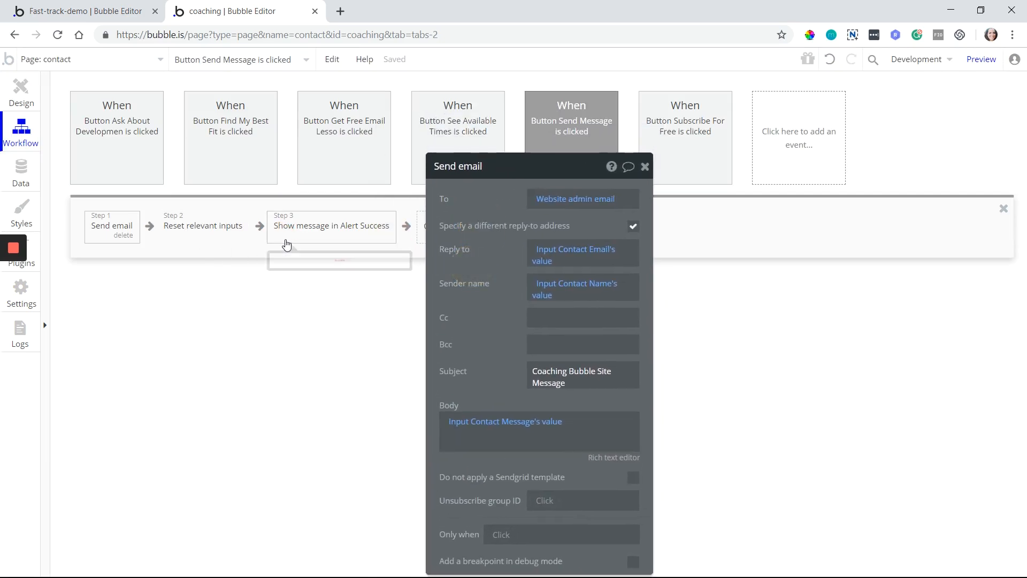
Step: Examine the Reset relevant inputs action against the input values used by the Send email action
left_click(194, 241)
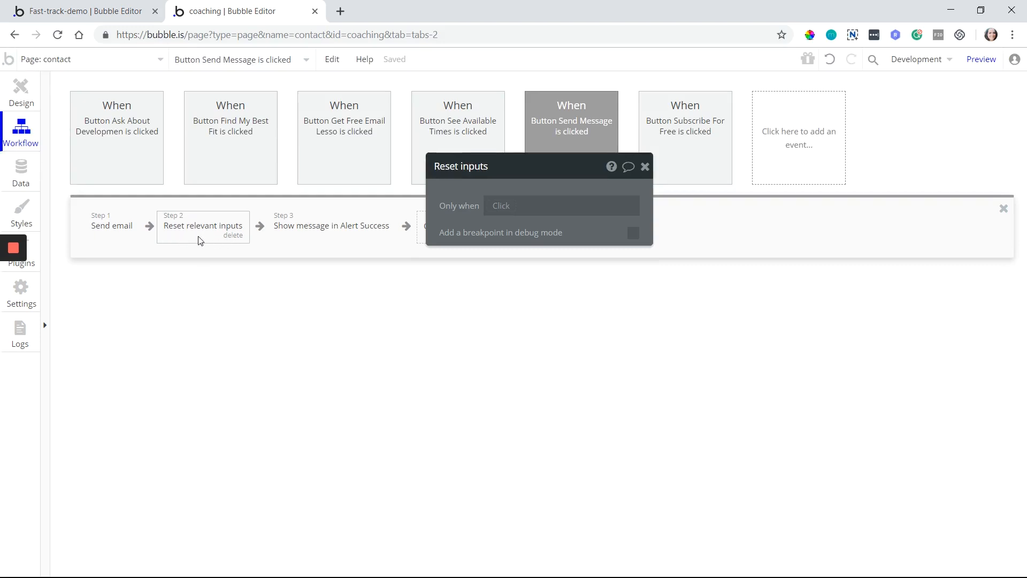
left_click(102, 231)
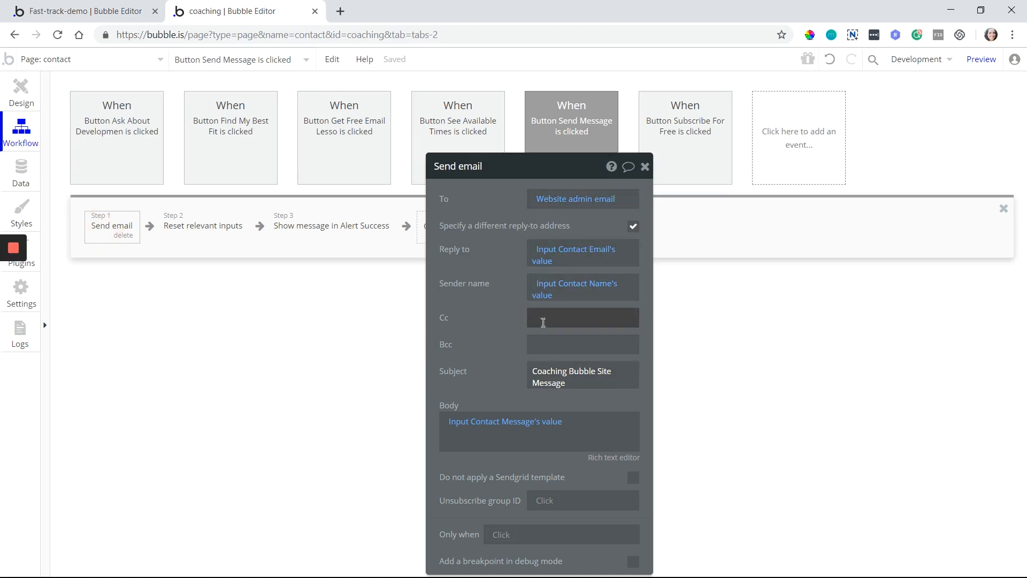
left_click(559, 255)
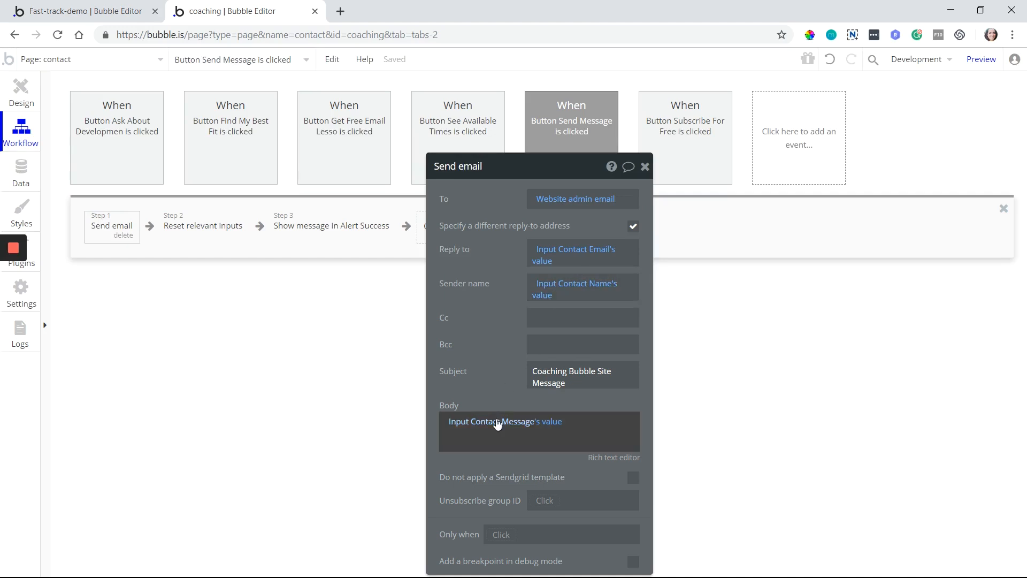
left_click(203, 236)
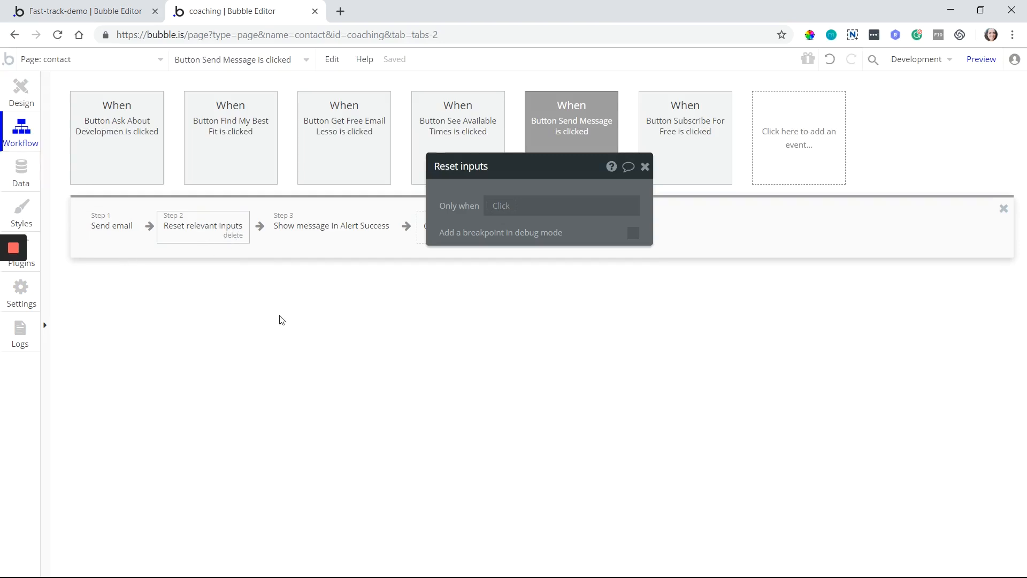
Step: Open the Show message in Alert Success action's settings and view the Alert Success element in the page design
left_click(336, 237)
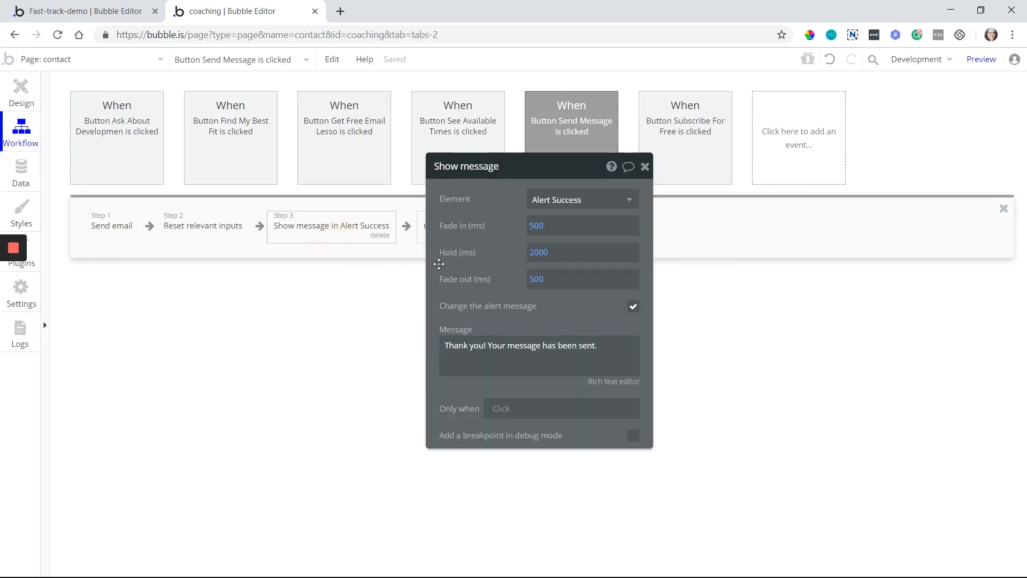
left_click_drag(438, 264, 508, 264)
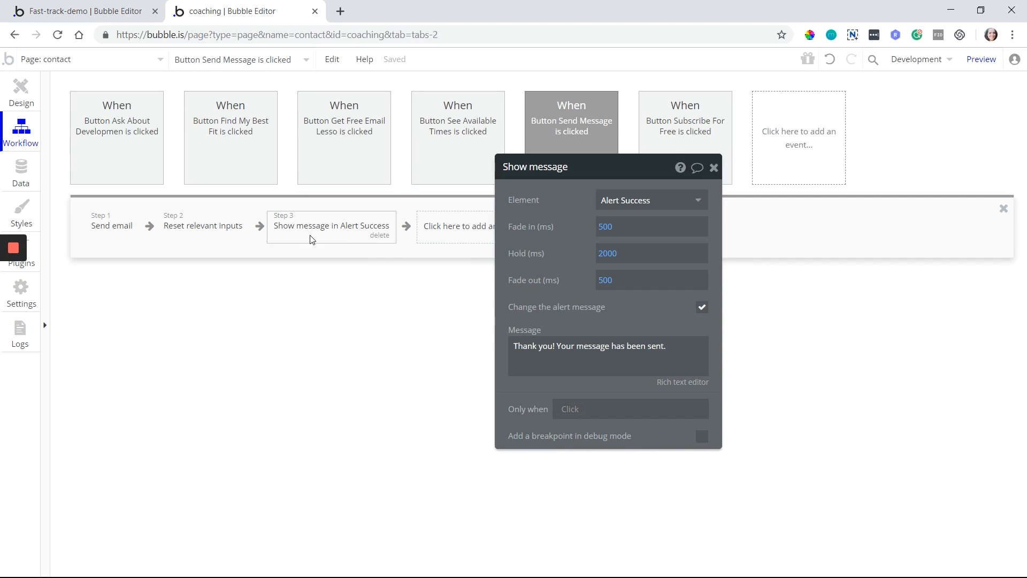
left_click(25, 108)
left_click(53, 138)
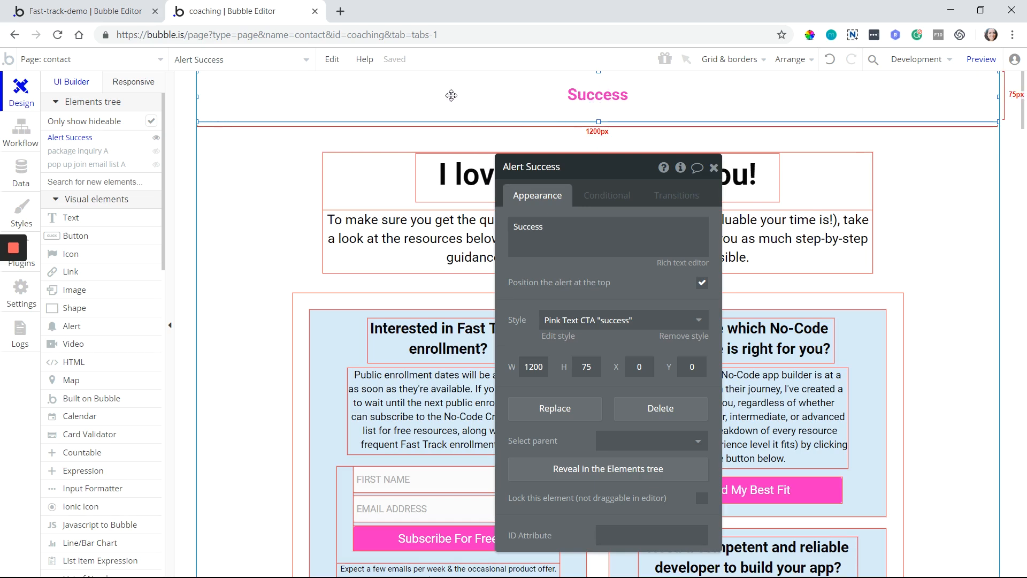
scroll(302, 264, "down", 3)
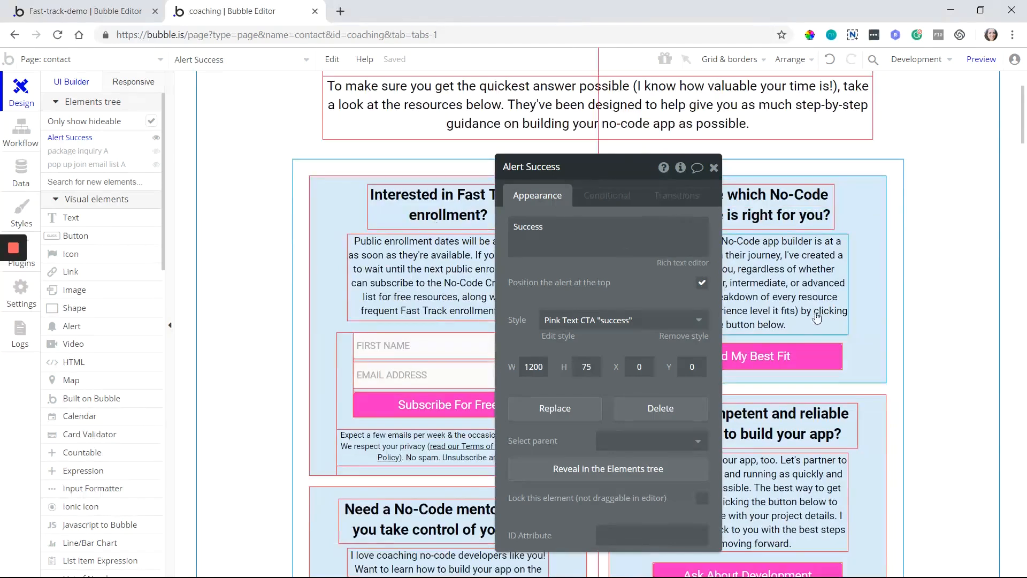
Step: Review the Show message action's fade in, hold and fade out times in the Send Message workflow
left_click(26, 138)
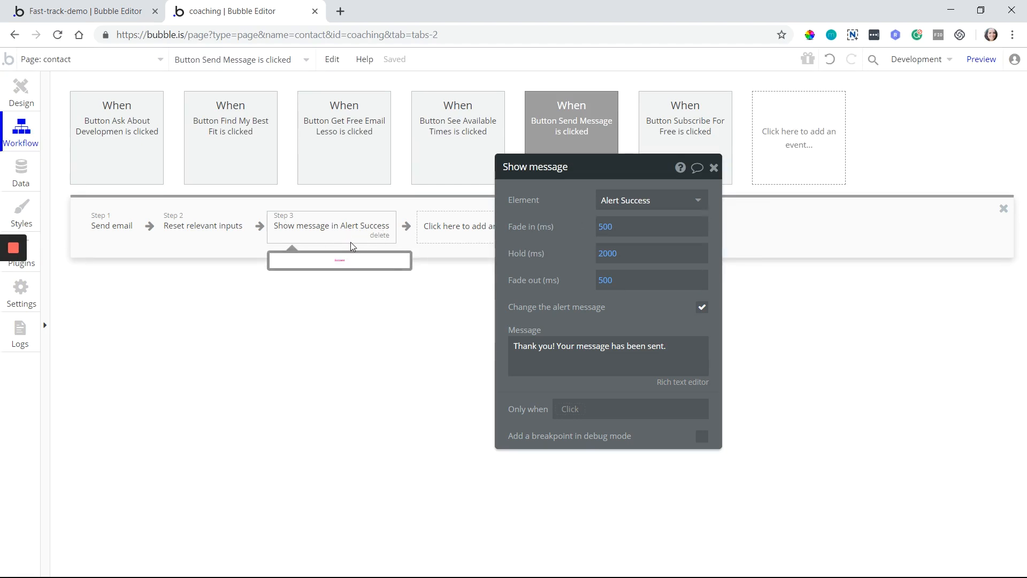
left_click(598, 229)
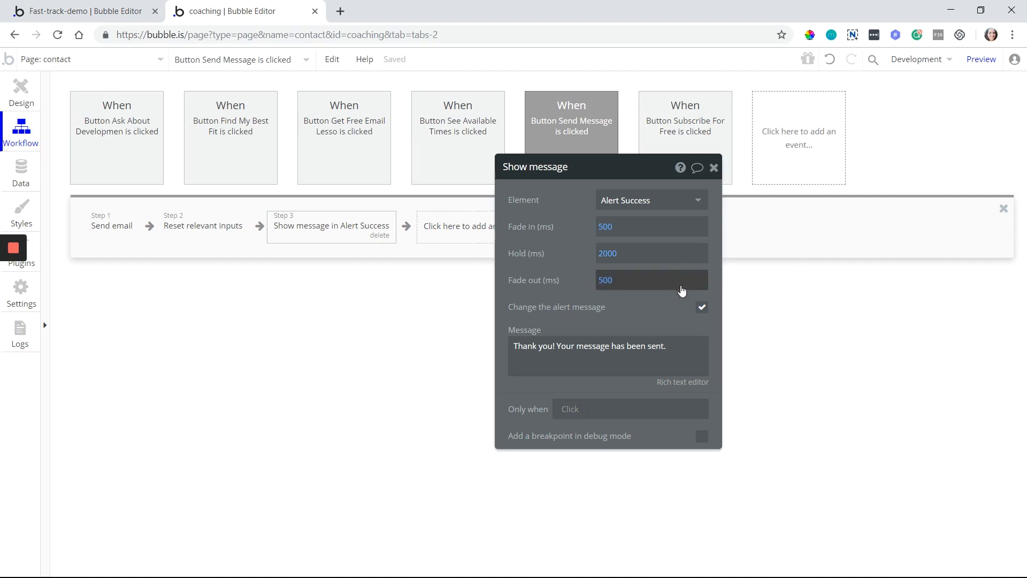
left_click(389, 239)
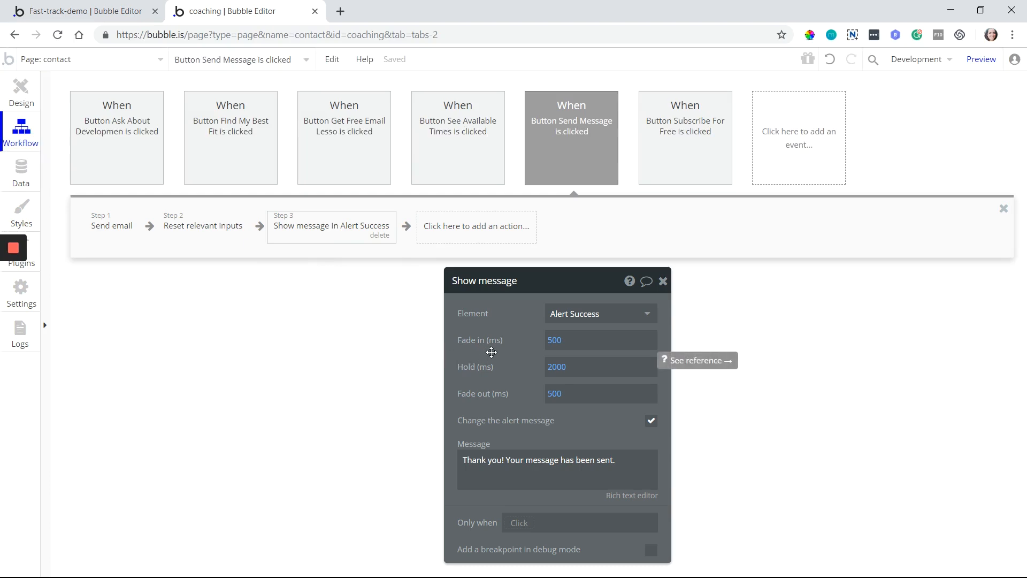
Step: Inspect the Alert Success element's properties in the page design and view the page down to the contact form
left_click(37, 104)
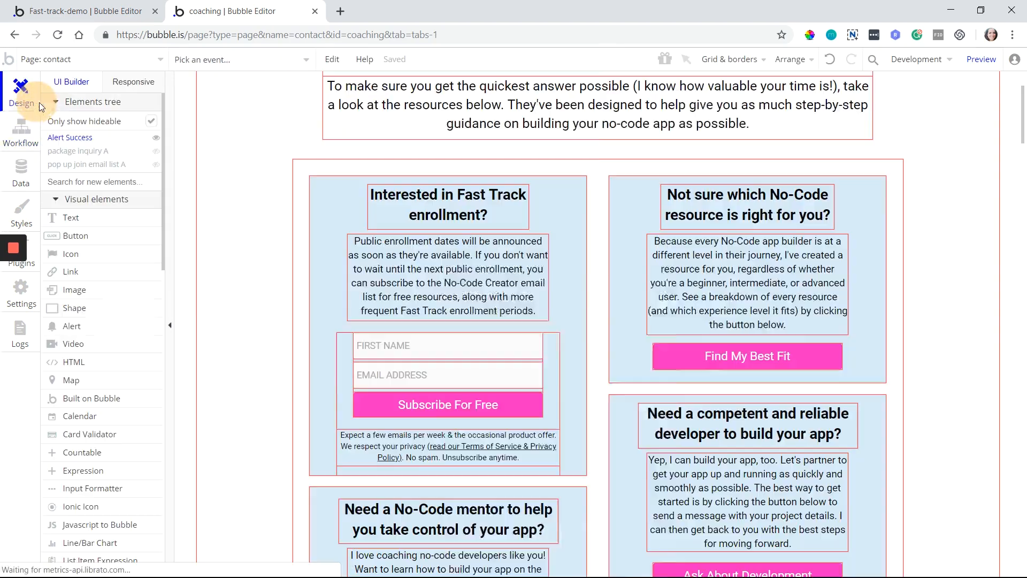
left_click(71, 138)
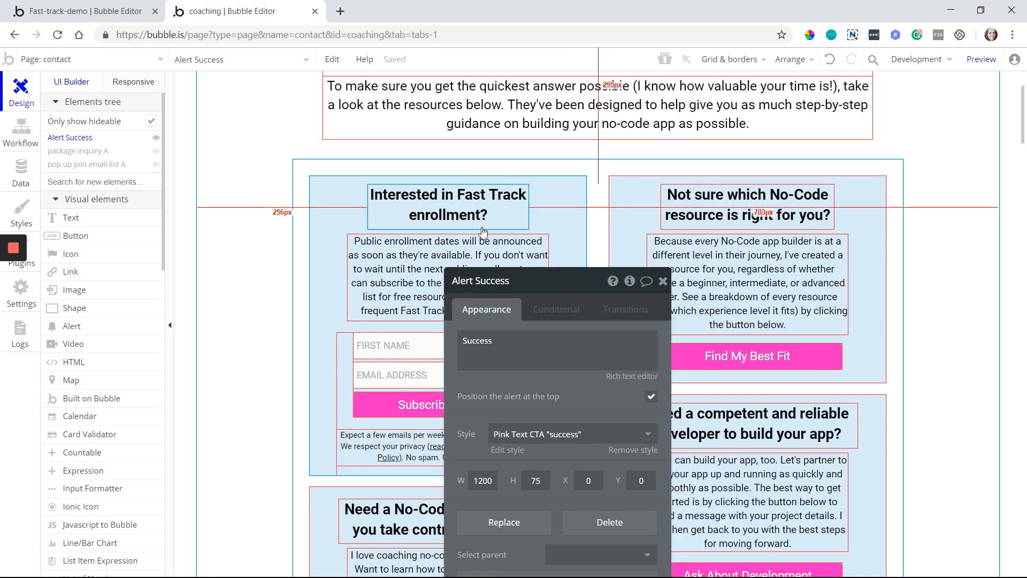
scroll(423, 227, "down", 15)
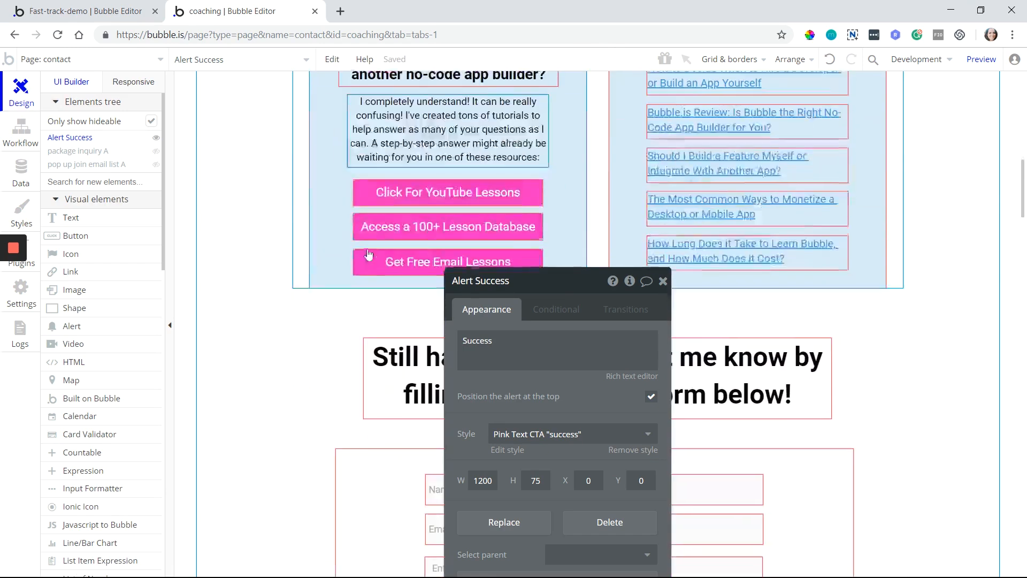
Step: Reopen the Send Message workflow and browse the available Data (Things) actions without adding one
left_click(26, 152)
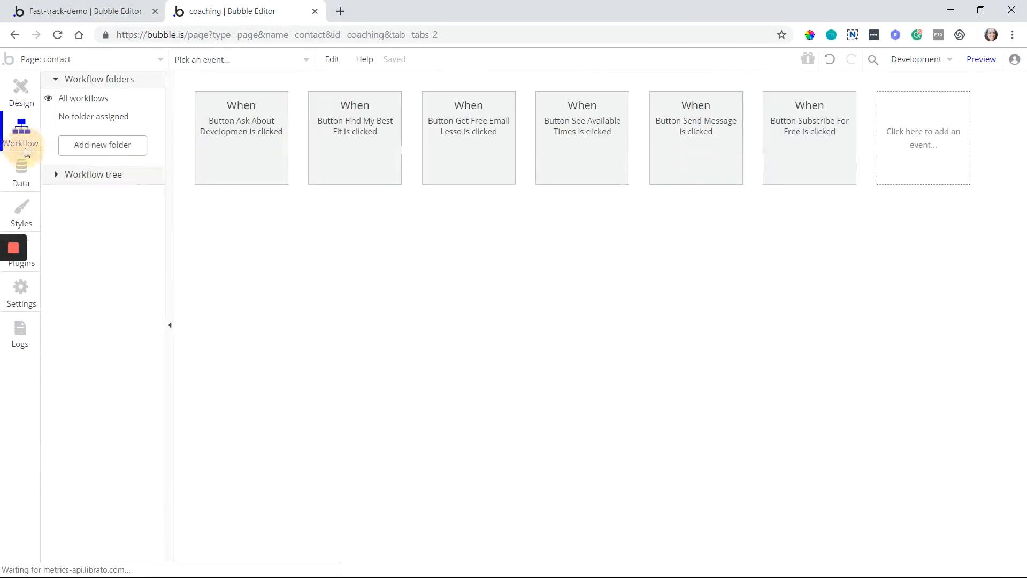
left_click(816, 162)
left_click(703, 167)
left_click(616, 220)
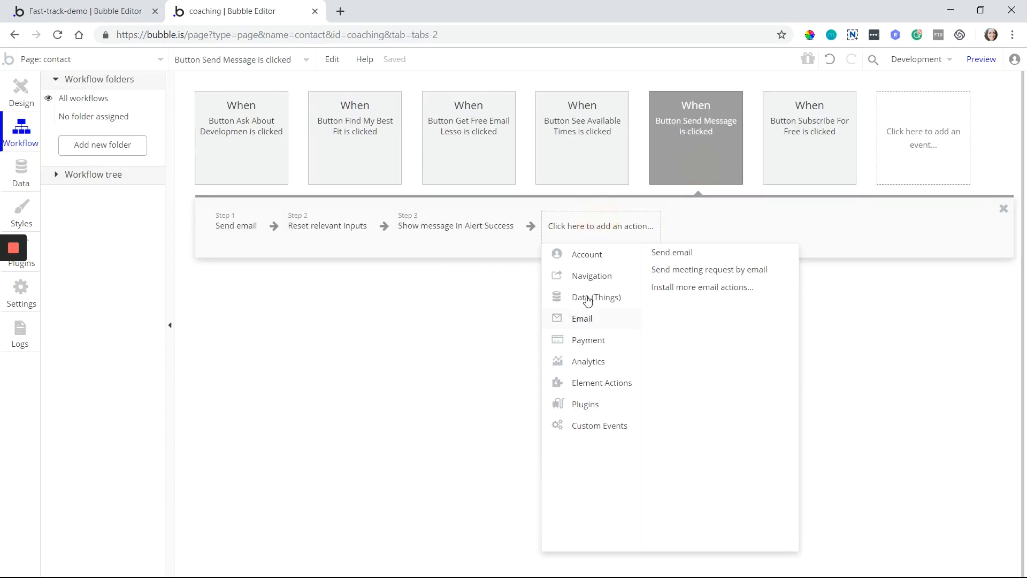
mouse_move(587, 299)
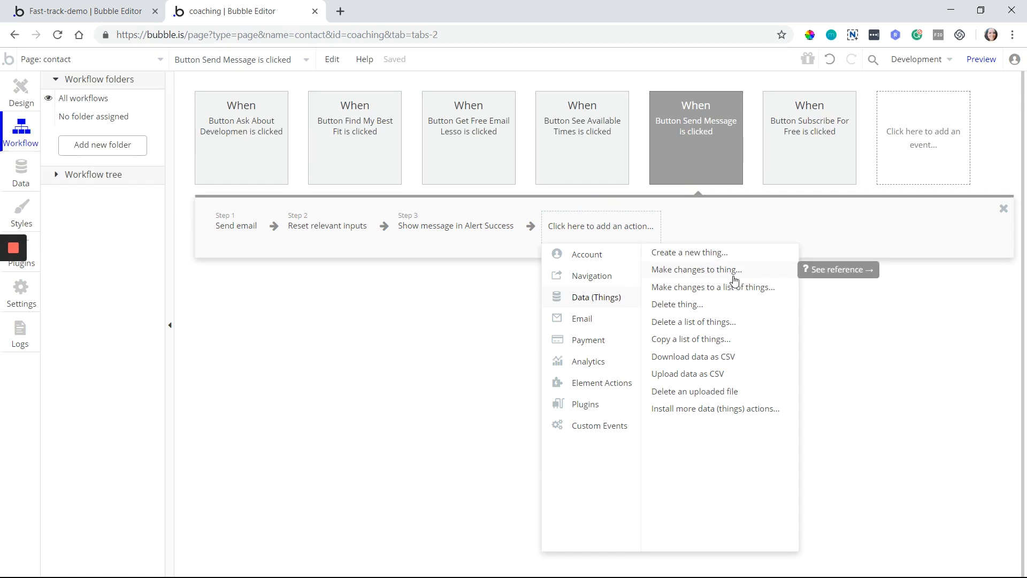
left_click(489, 272)
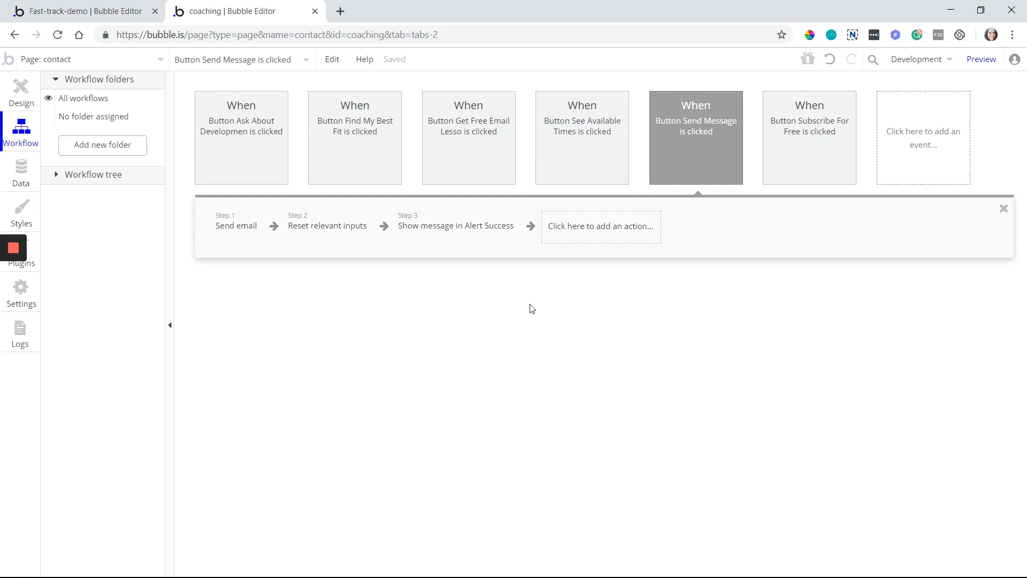
Step: Preview the button linked to the Ask About Development event and open the Button Send Message event's settings
mouse_move(337, 130)
mouse_move(698, 112)
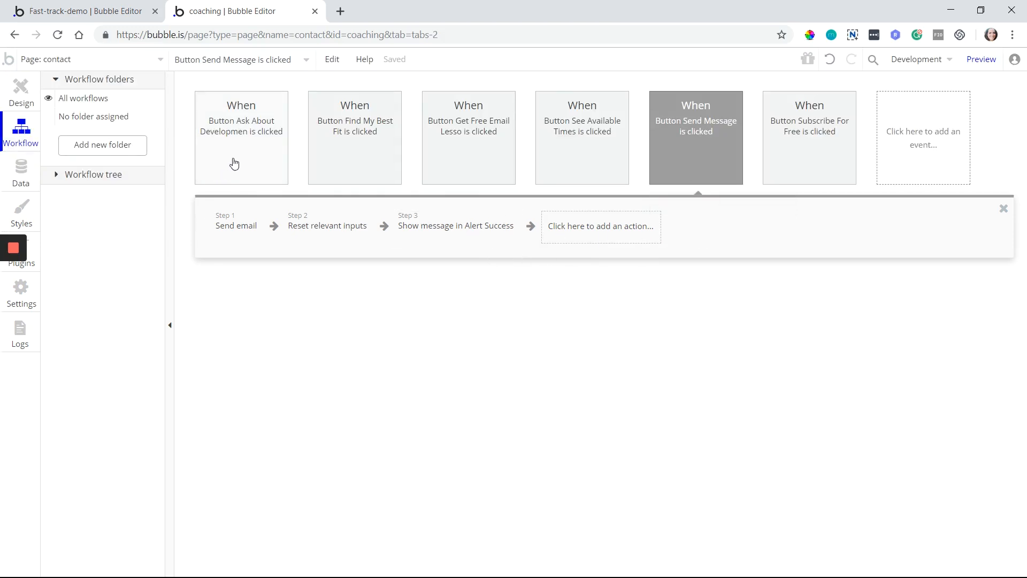
mouse_move(242, 165)
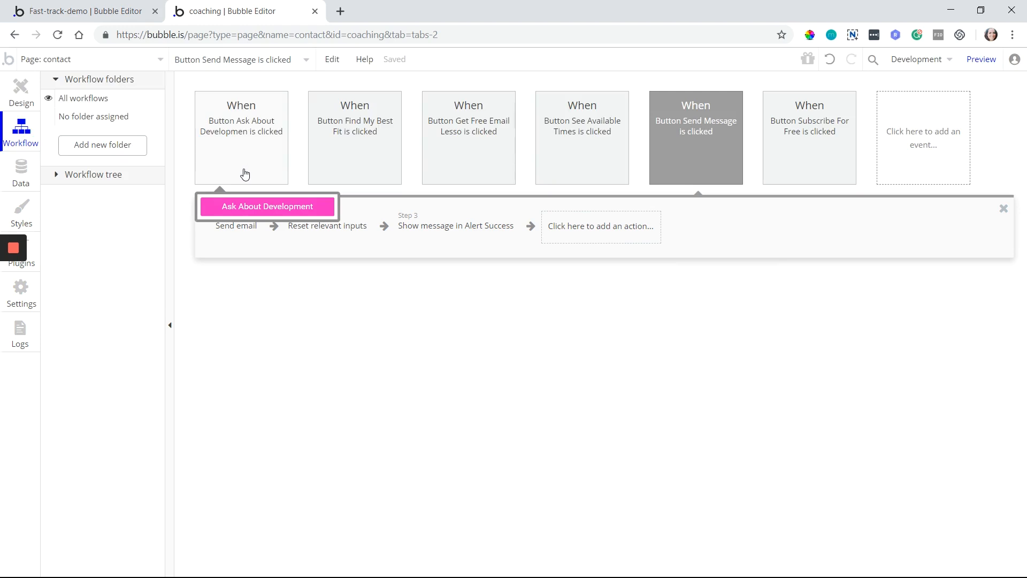
left_click(706, 167)
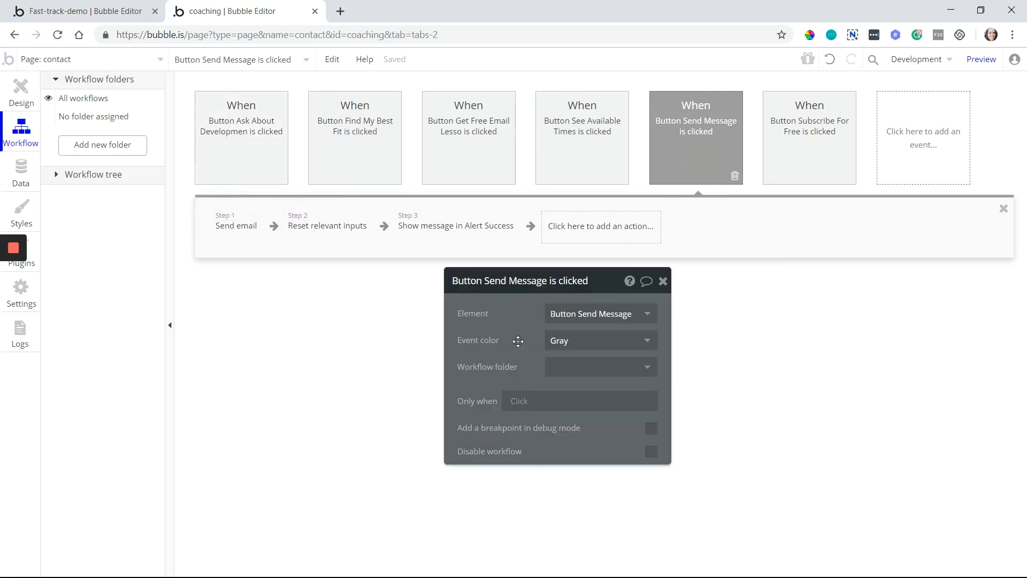
mouse_move(709, 146)
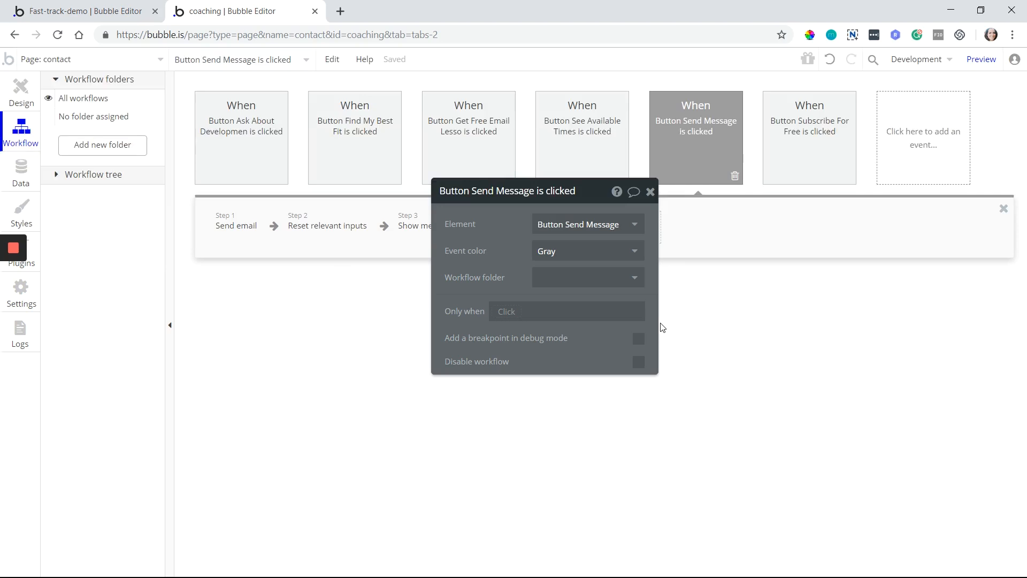
Step: Try the event colors Blue and Red on the Button Send Message event and choose Green
left_click(582, 252)
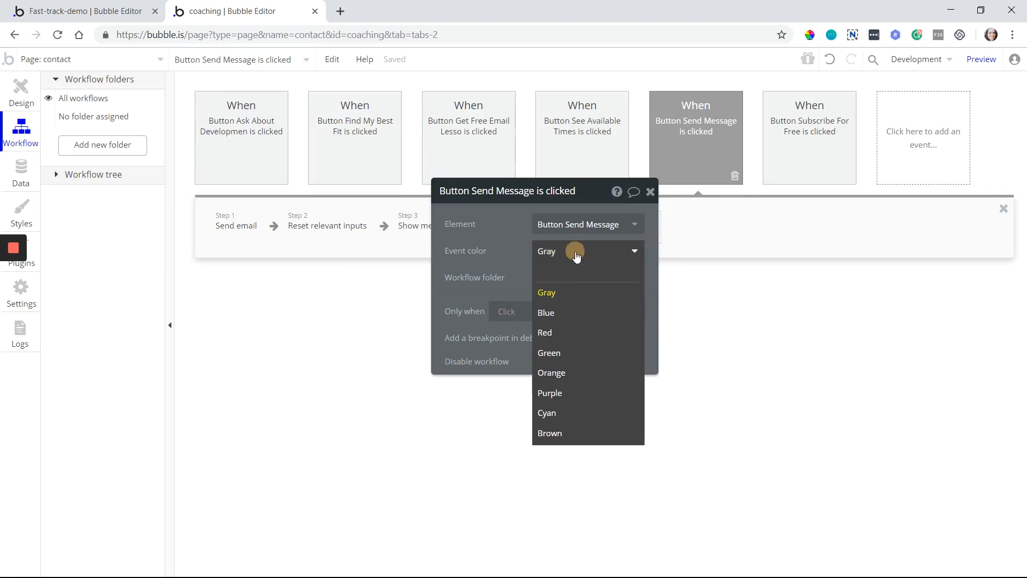
left_click(573, 309)
left_click(588, 260)
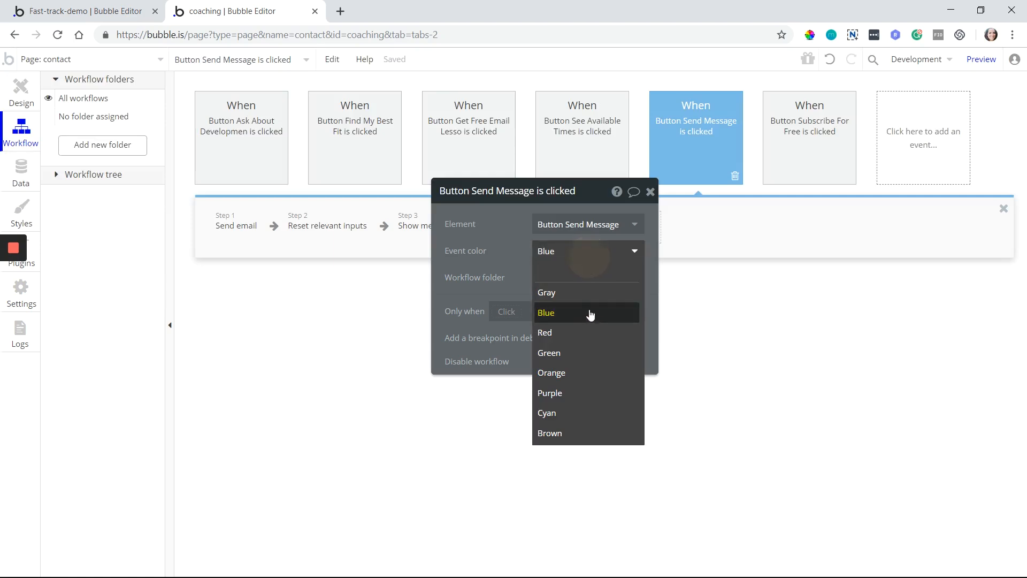
left_click(586, 332)
left_click(600, 263)
left_click(596, 352)
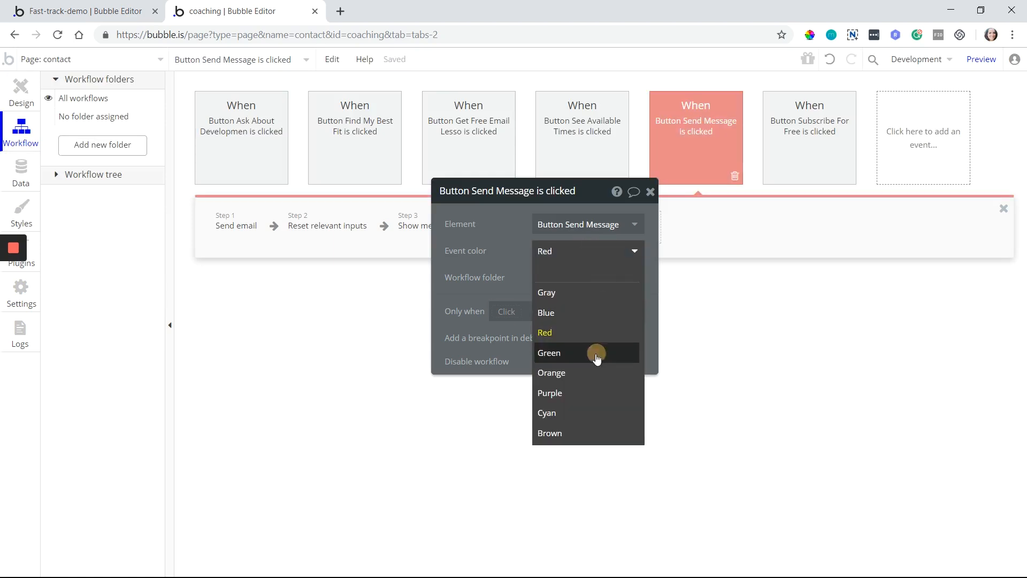
Step: Set the Button Send Message event's color to Gray and rename the event "Send Message to" plus the recipient's first name
left_click(614, 253)
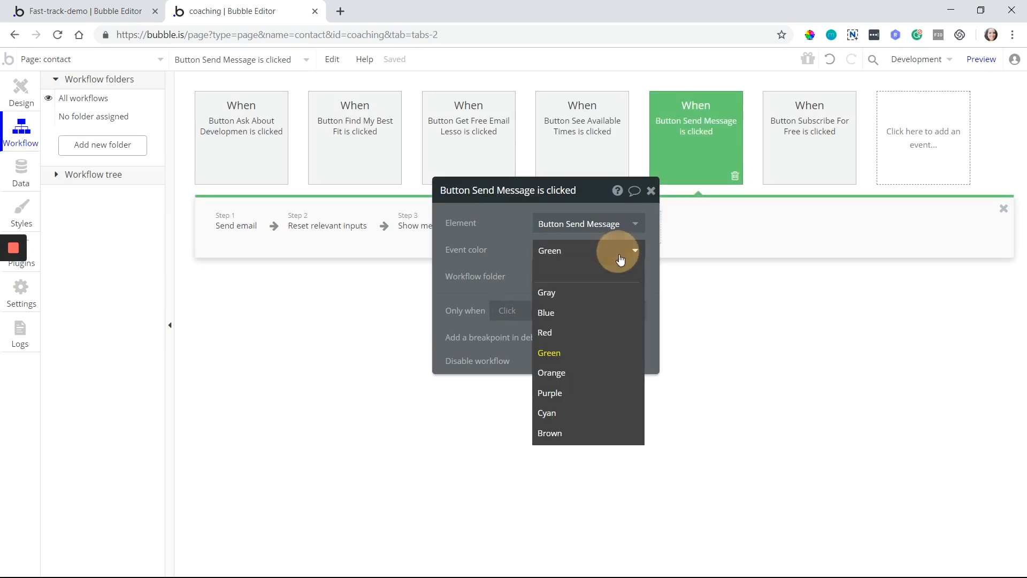
left_click(612, 293)
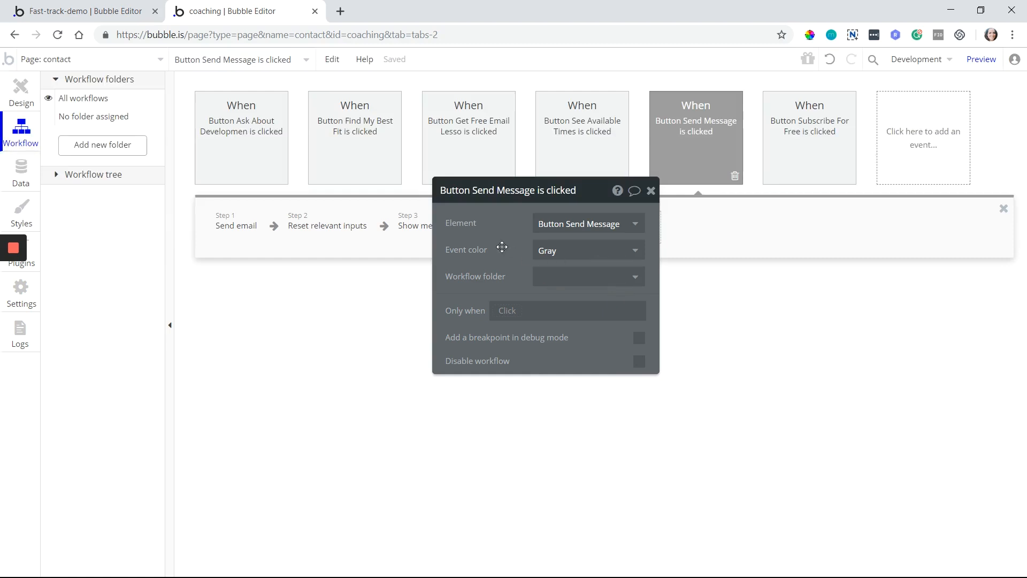
left_click(474, 196)
left_click_drag(443, 191, 576, 191)
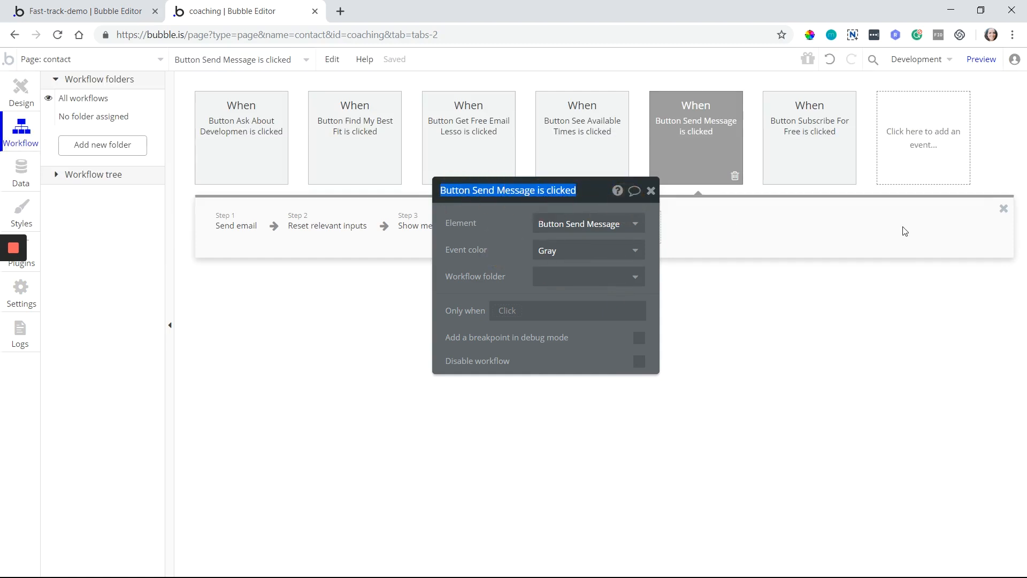
type("Send Message")
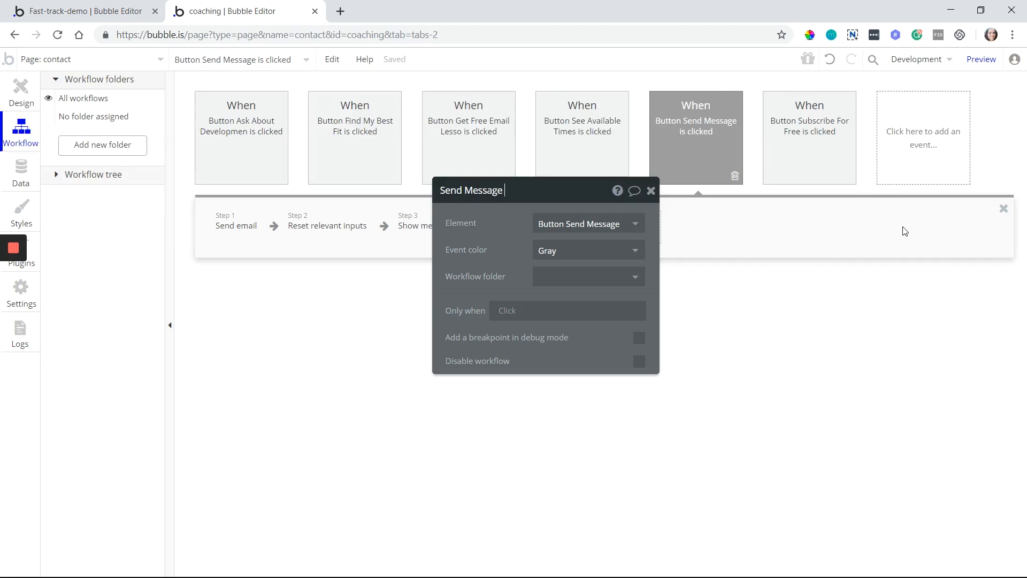
type(" to Gaby")
key("Return")
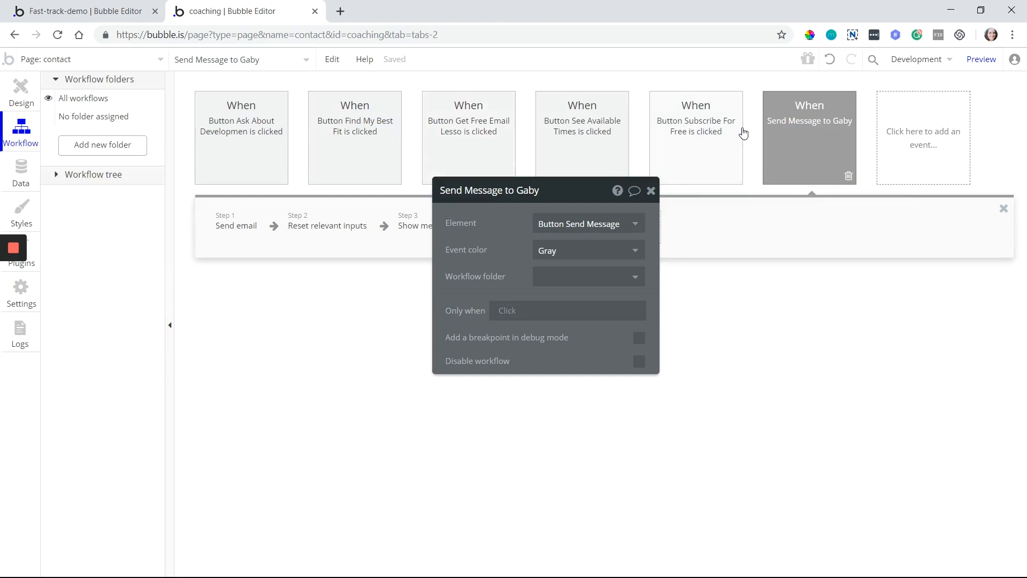
Step: Assign the send-message event to a new workflow folder named contact form and show only that folder's workflows
mouse_move(777, 136)
mouse_move(544, 170)
mouse_move(808, 146)
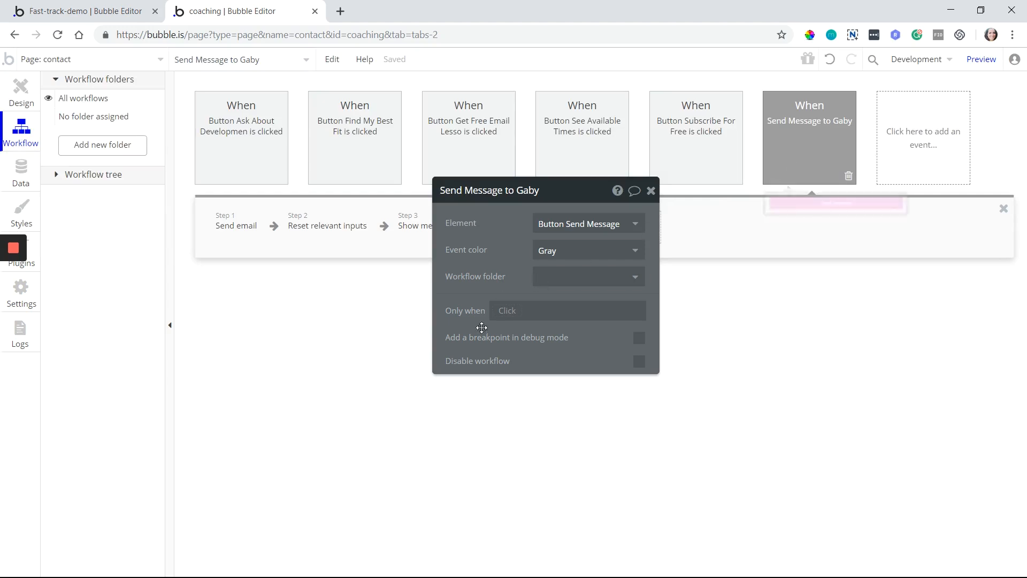
left_click(558, 278)
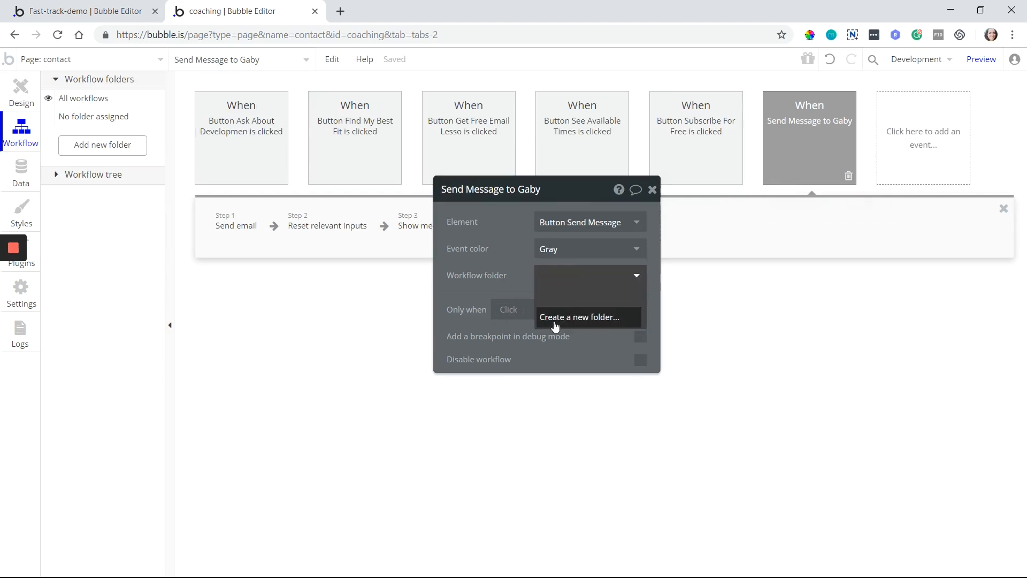
left_click(558, 321)
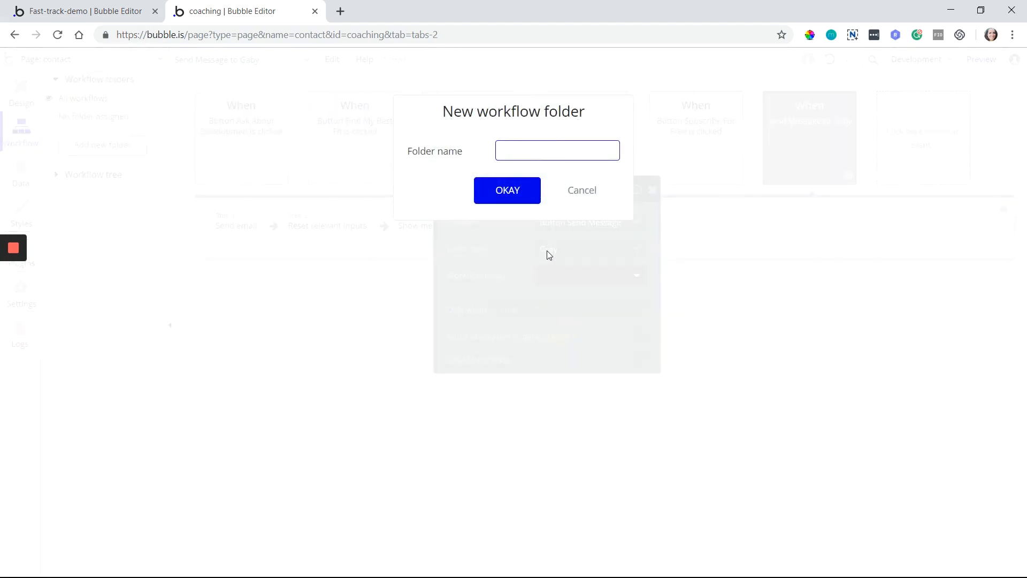
type("contact form")
key("Return")
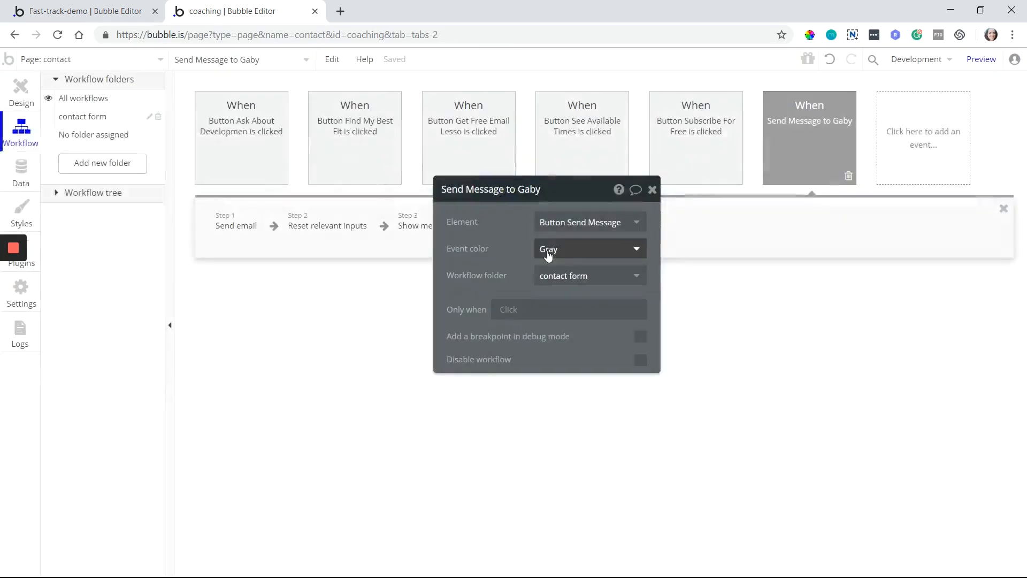
left_click(80, 118)
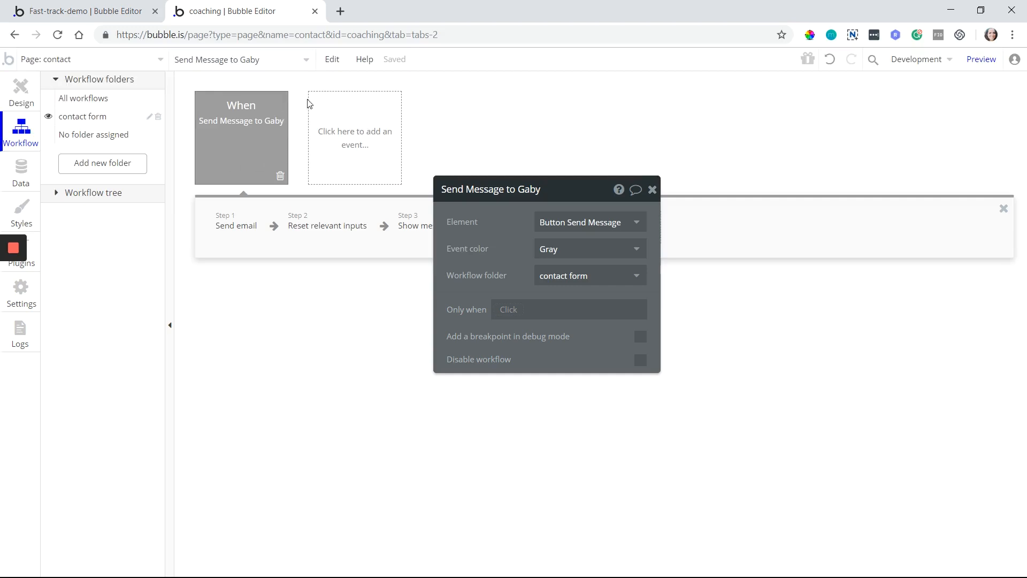
mouse_move(223, 118)
Step: Open the contact form folder's rename dialog, cancel it without changes, and delete the folder
left_click(151, 120)
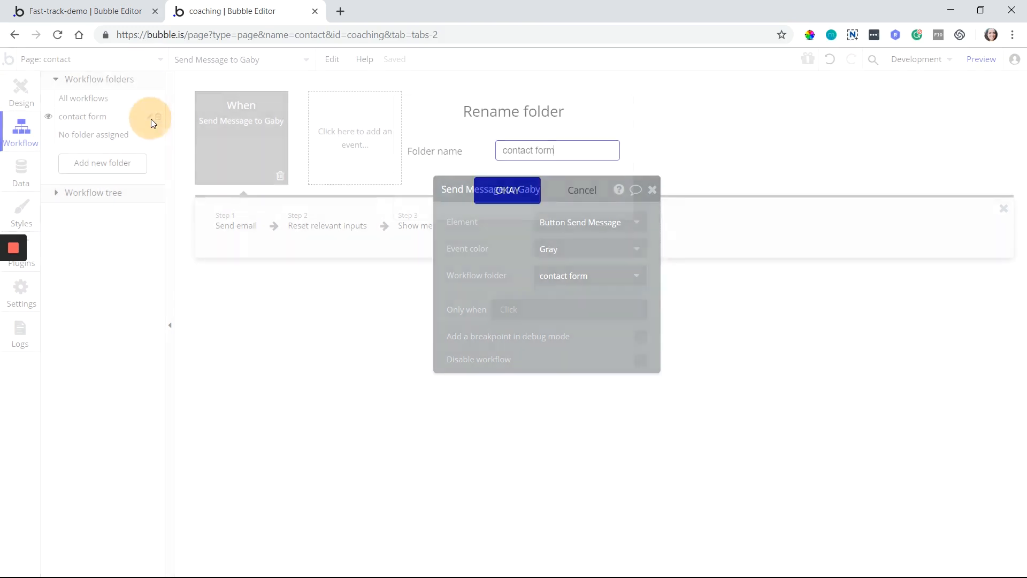
left_click(582, 191)
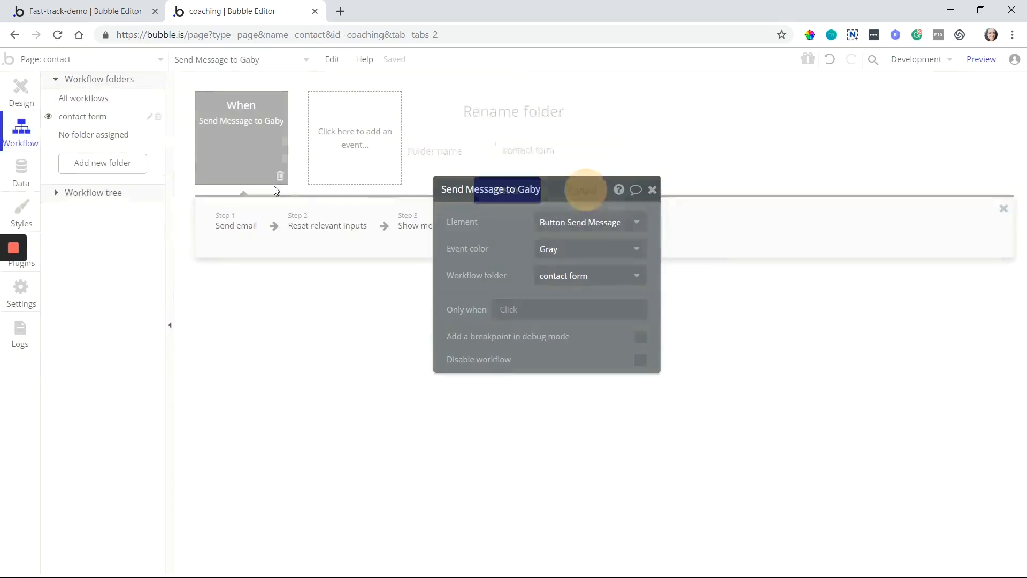
left_click(158, 118)
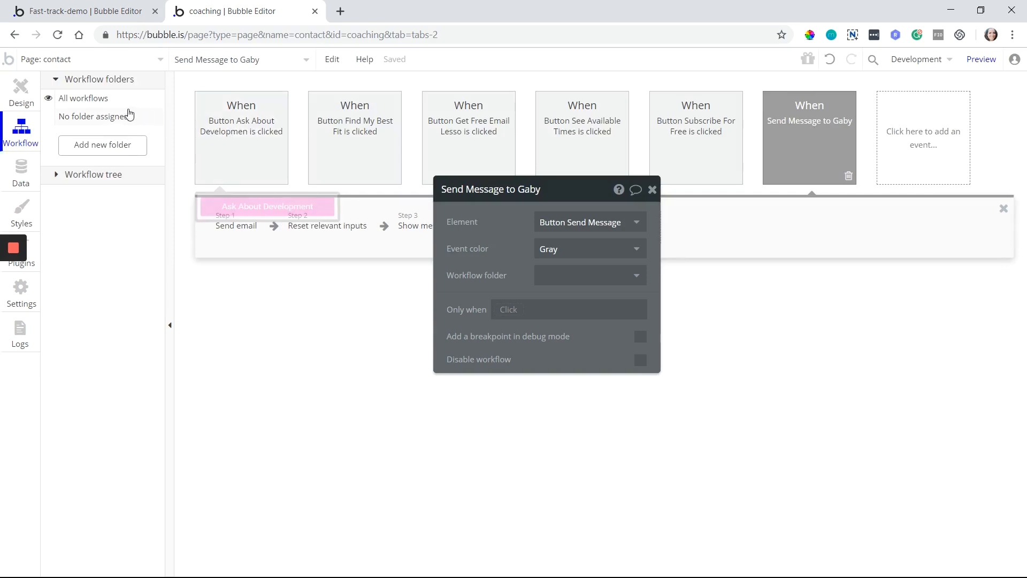
Step: Expand the workflow tree and the send-message event's actions in it, and move the property editor below the workflow steps
left_click(97, 176)
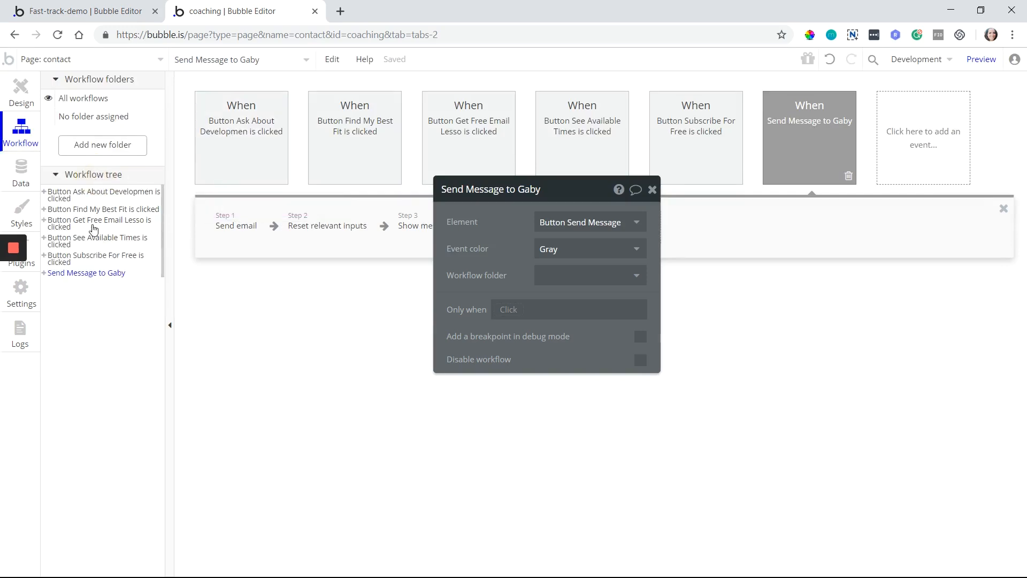
left_click(45, 274)
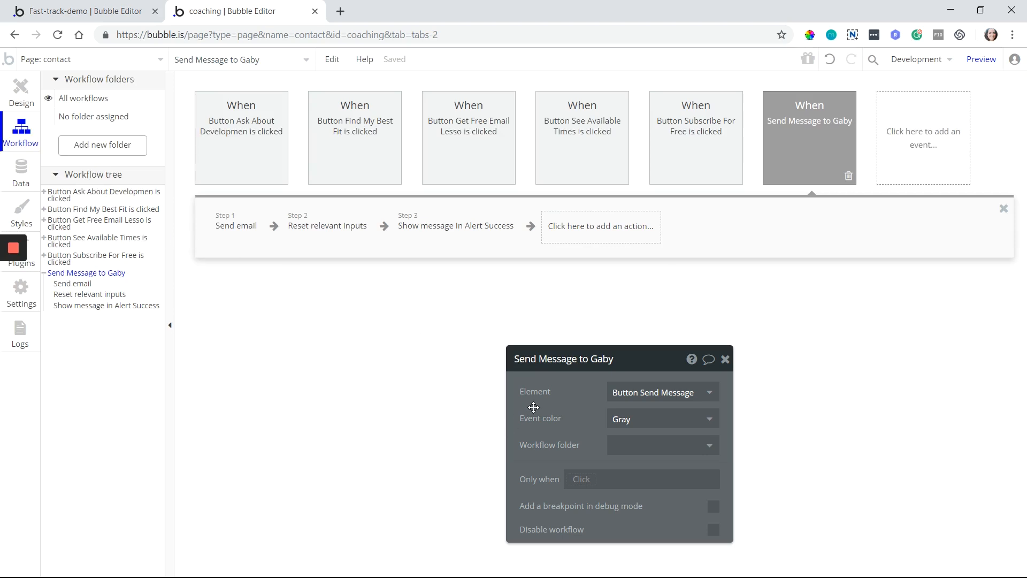
left_click_drag(533, 406, 303, 301)
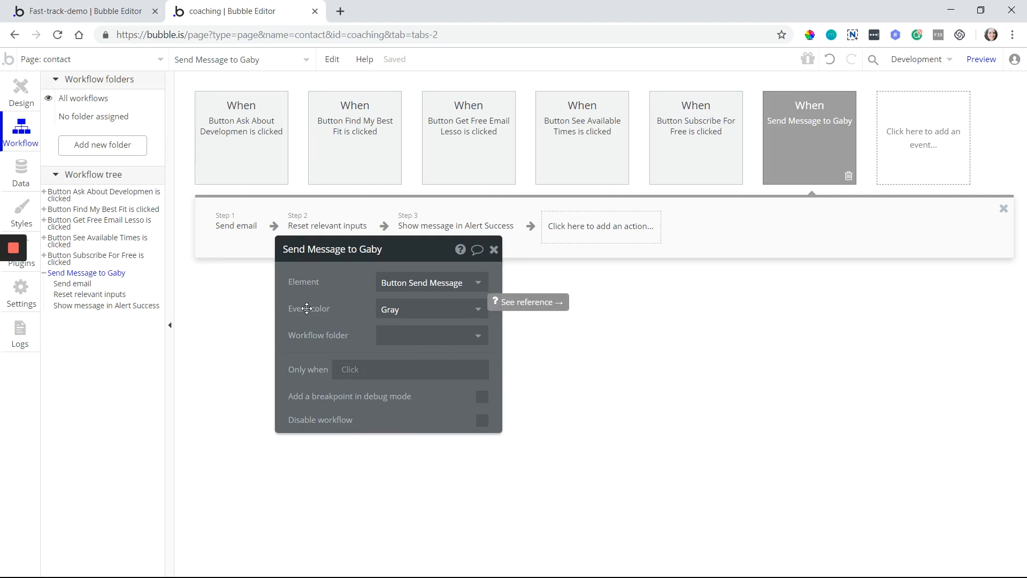
Step: View the send-message event's notes and close them, and open the notes for the Show message in Alert Success action
left_click(475, 254)
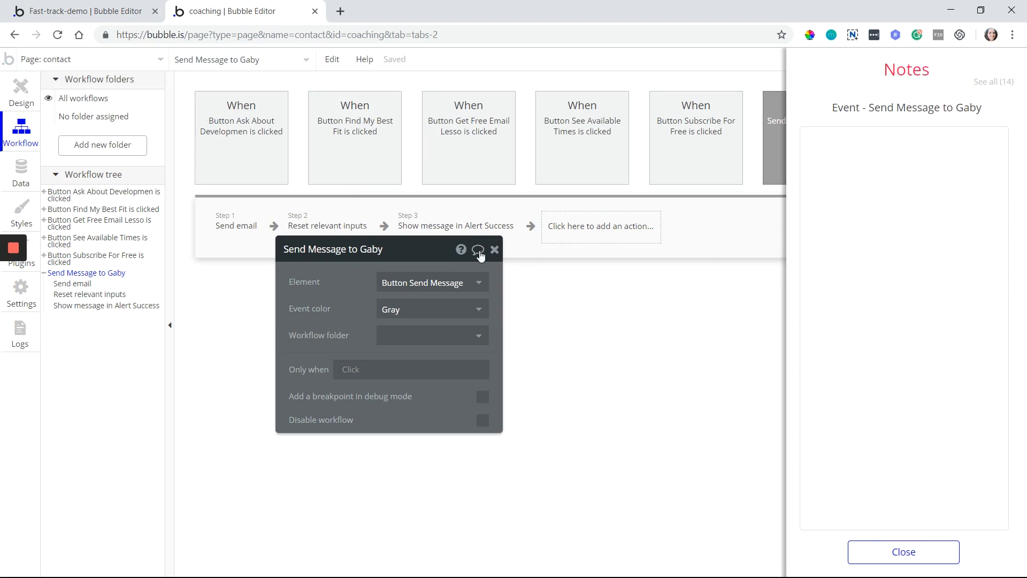
left_click(903, 552)
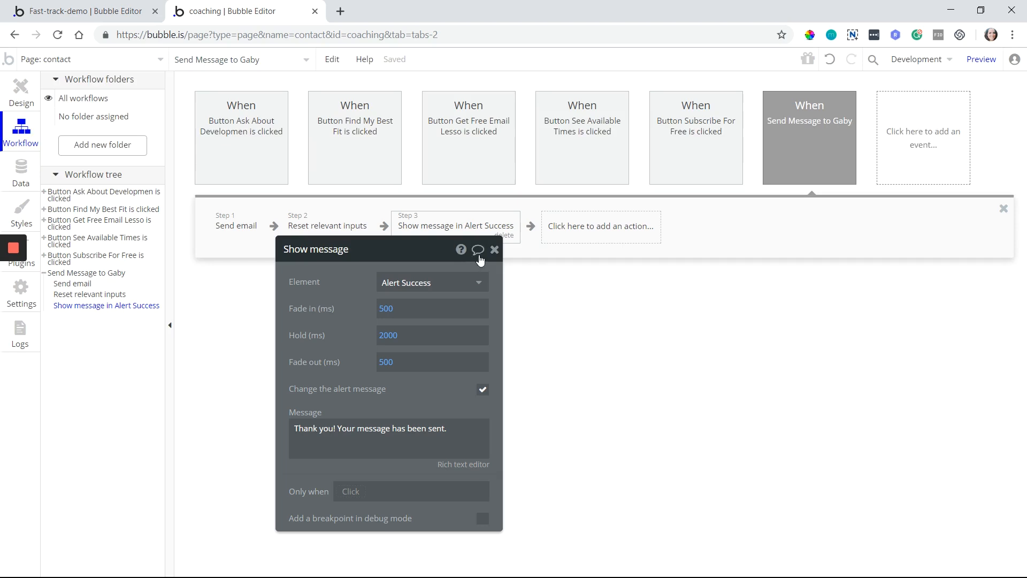
left_click(478, 252)
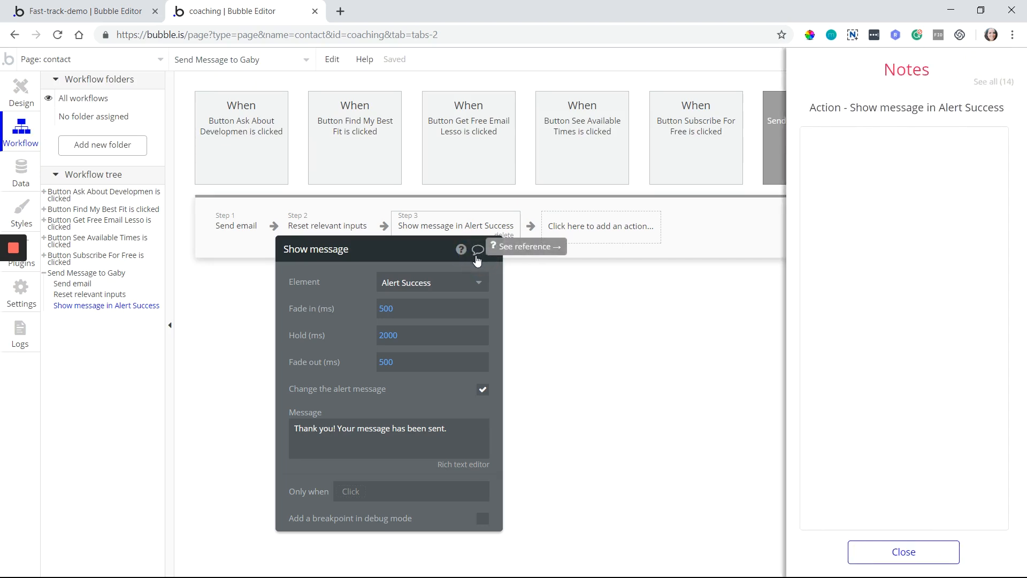
Step: Browse all notes saved in the app, and close the notes and the Show message action's properties
left_click(993, 90)
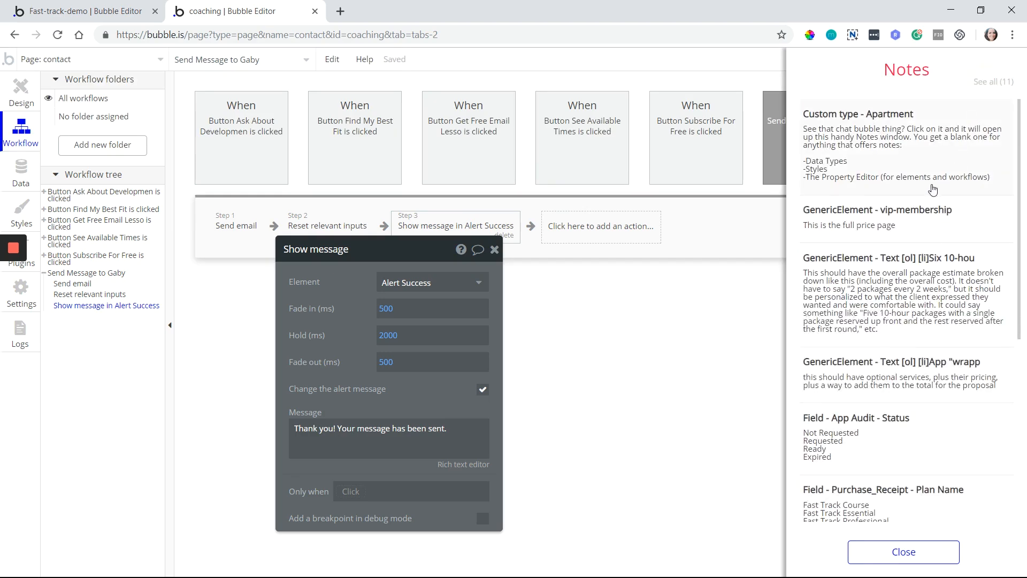
scroll(910, 201, "down", 4)
scroll(911, 201, "down", 2)
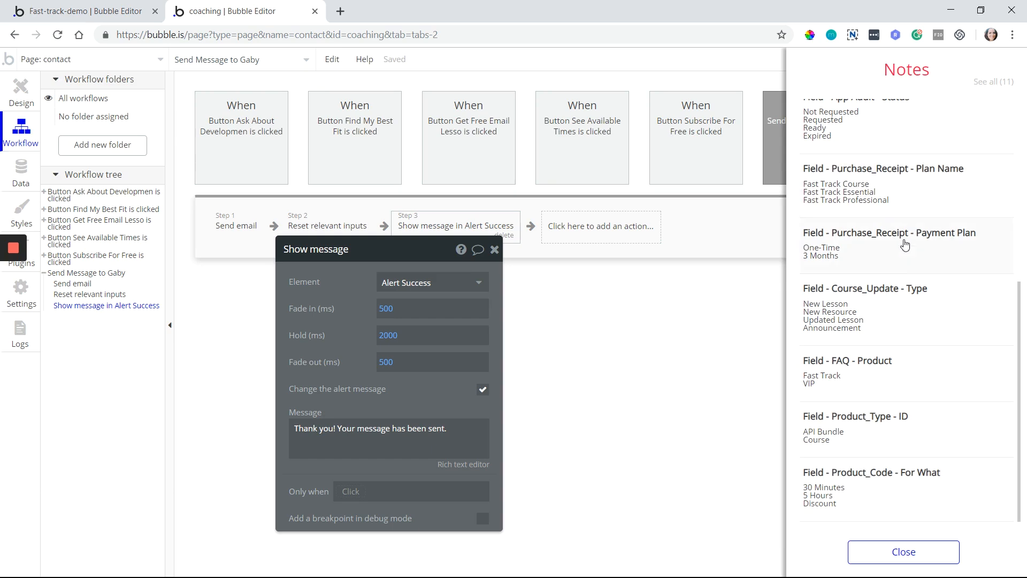
scroll(871, 458, "up", 1)
scroll(871, 454, "up", 5)
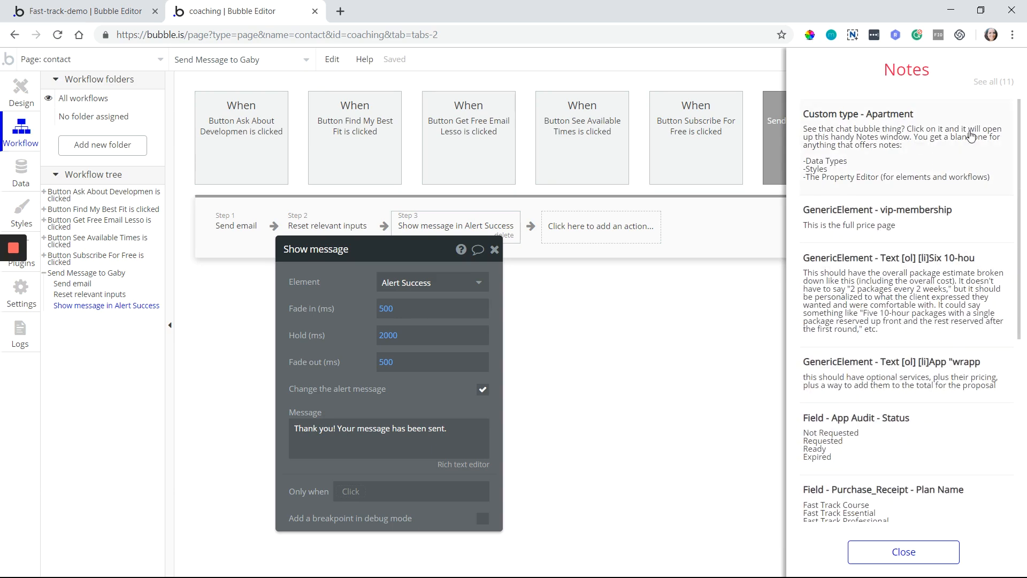
left_click(984, 86)
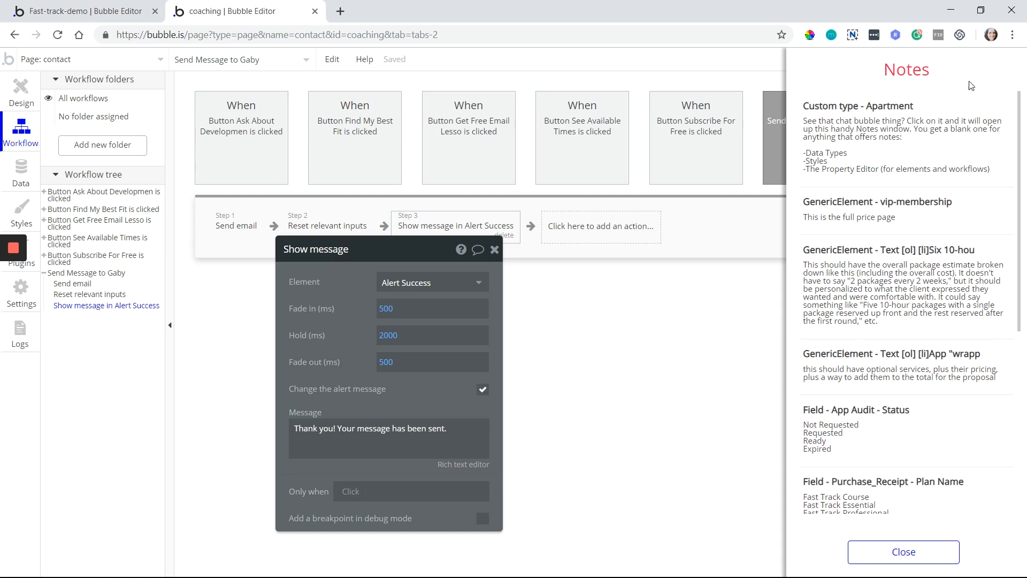
left_click(916, 558)
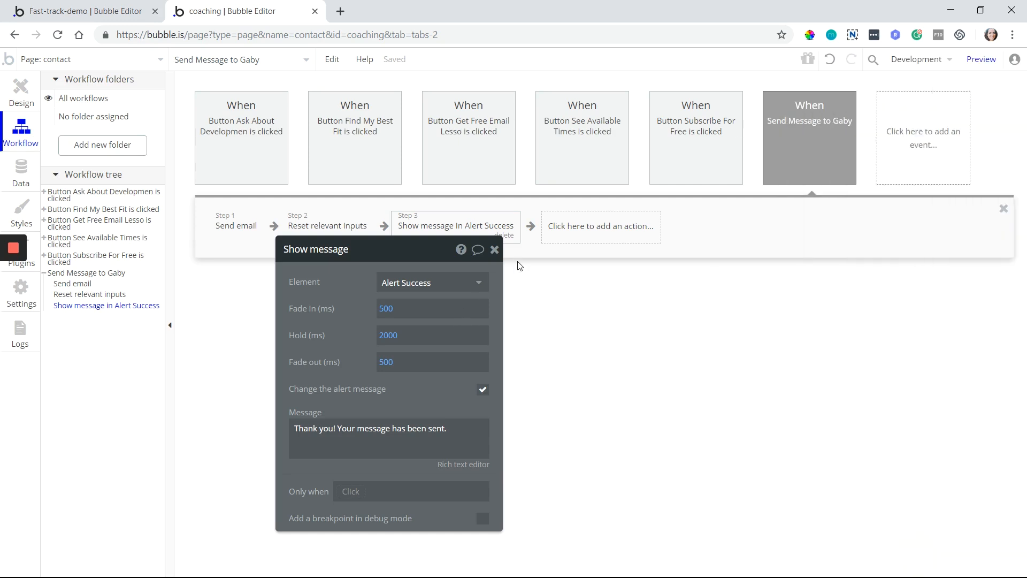
left_click(494, 250)
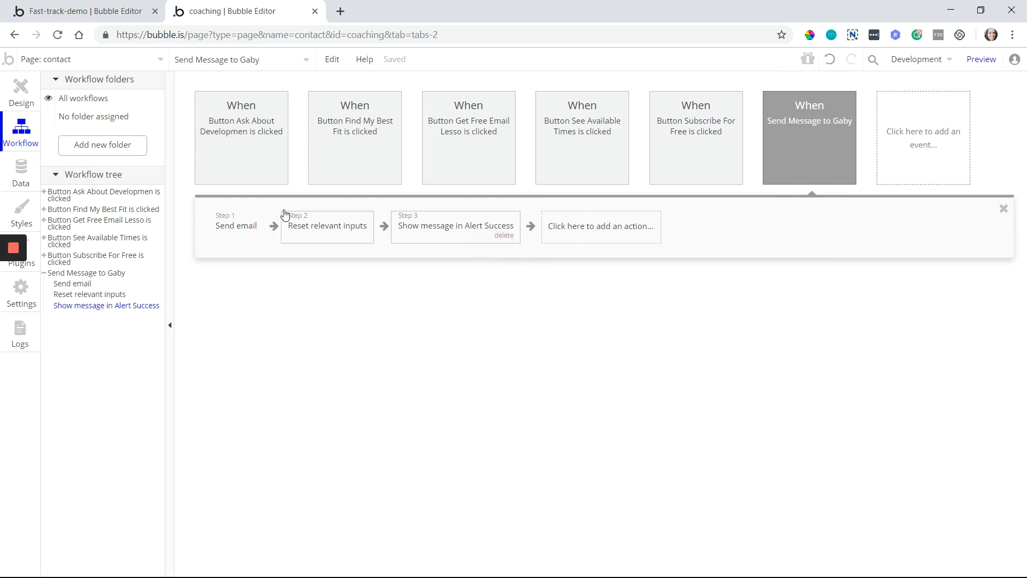